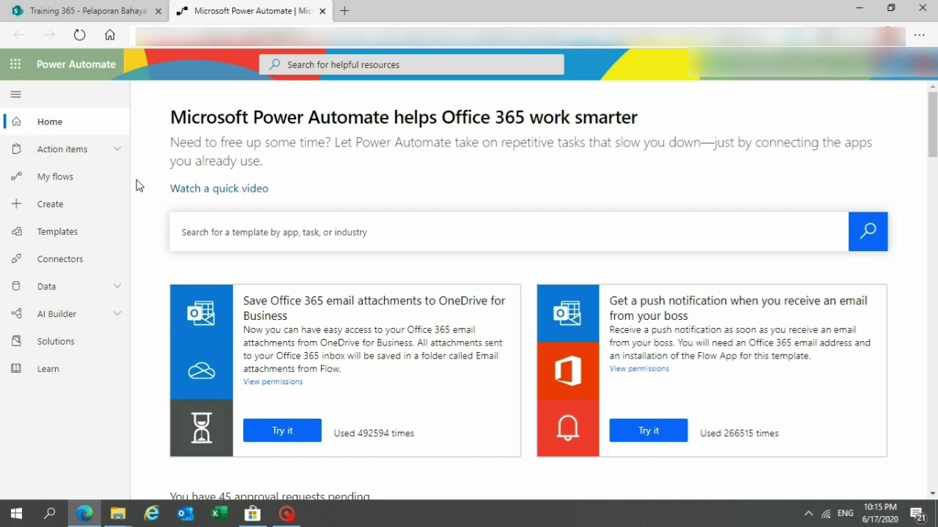
Start building a new automated cloud flow from the Create page.
click(51, 205)
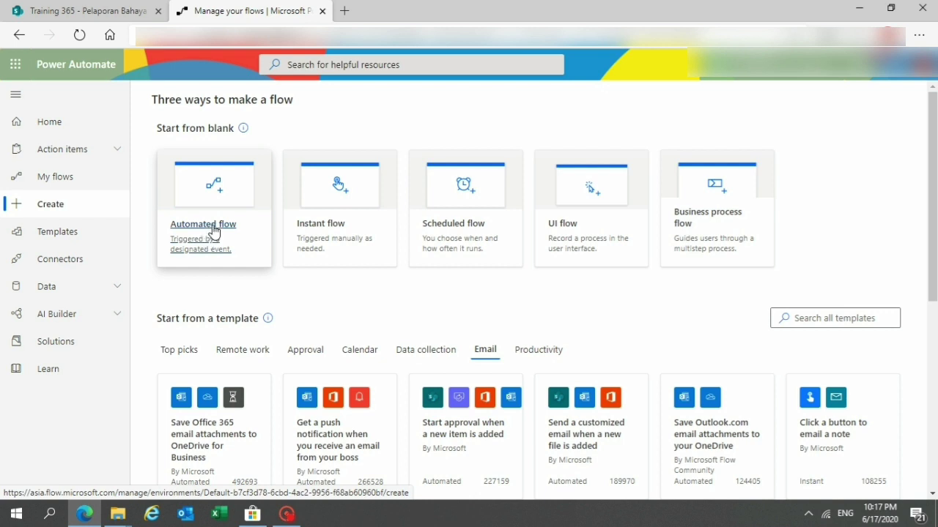
click(213, 230)
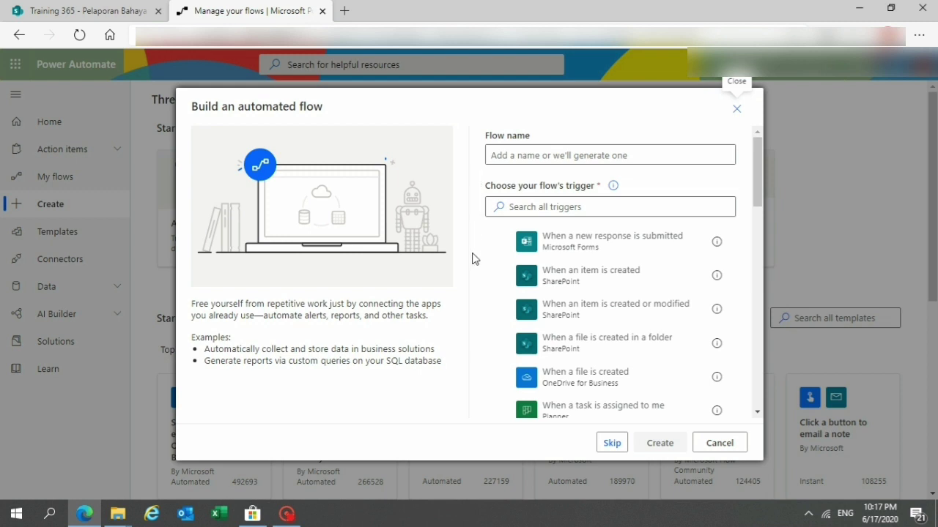
Name the flow 'Approval Cuti' and choose the SharePoint 'When an item is created' trigger.
click(549, 155)
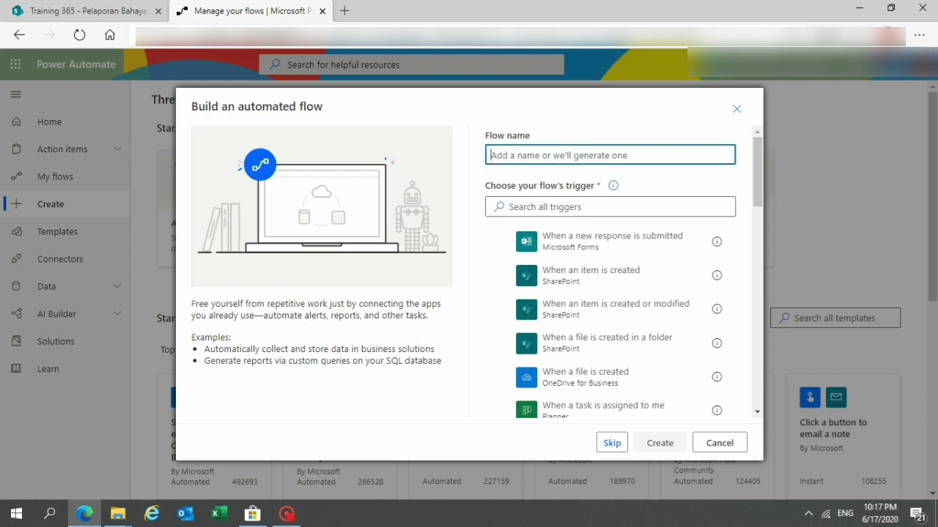
text(Appro)
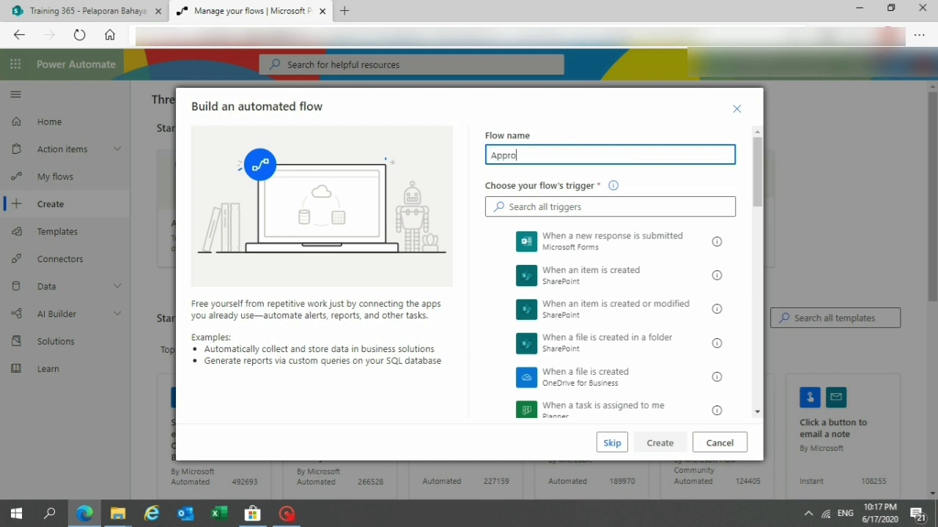
text(val Ciut)
key(BackSpace)
key(BackSpace)
key(BackSpace)
text(uti)
mouse_move(757, 186)
mouse_down()
mouse_move(757, 204)
mouse_move(756, 195)
mouse_up()
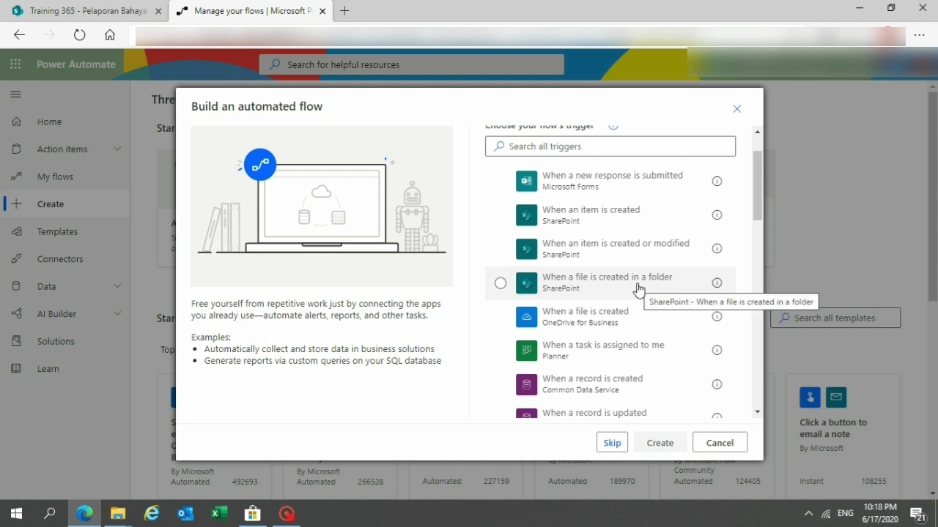
click(501, 216)
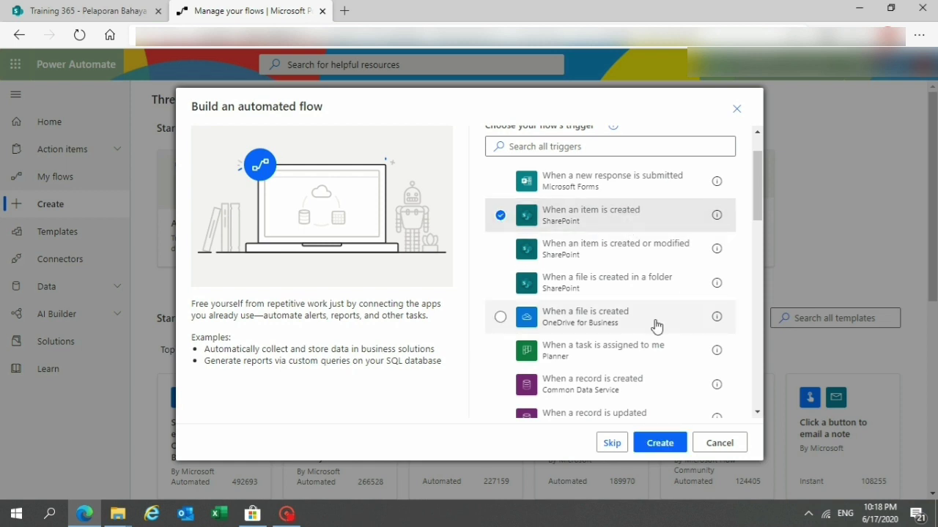
Create the Approval Cuti flow with the selected SharePoint trigger for the Database Cuti list.
click(657, 444)
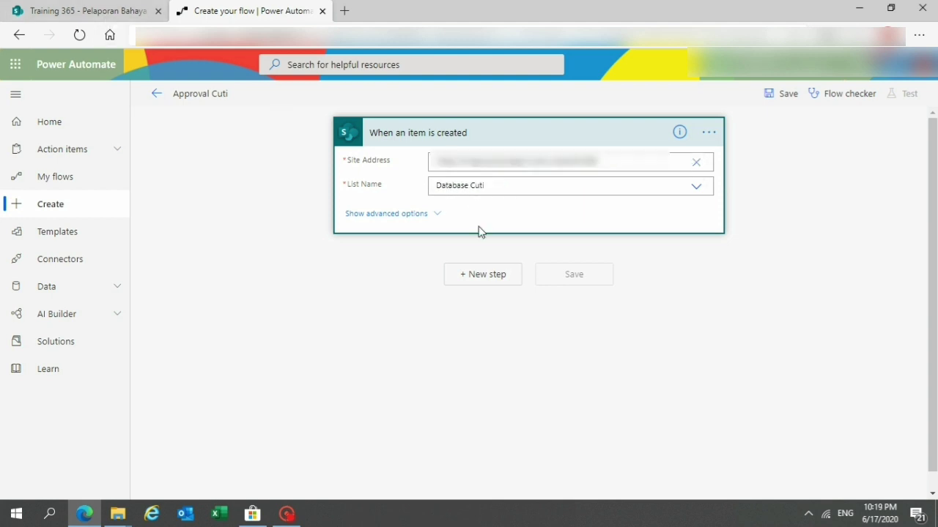
Add a 'Start and wait for an approval' step of type Approve/Reject - First to respond.
click(482, 274)
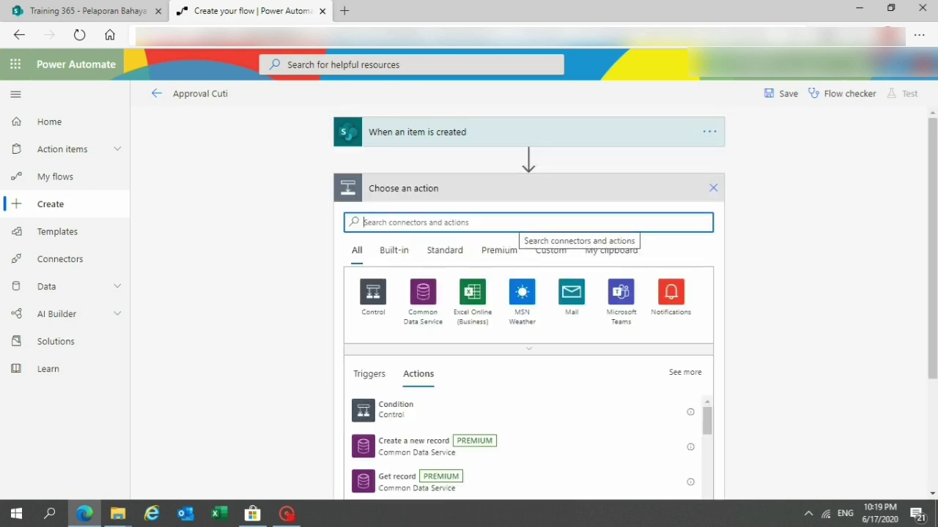
text(App)
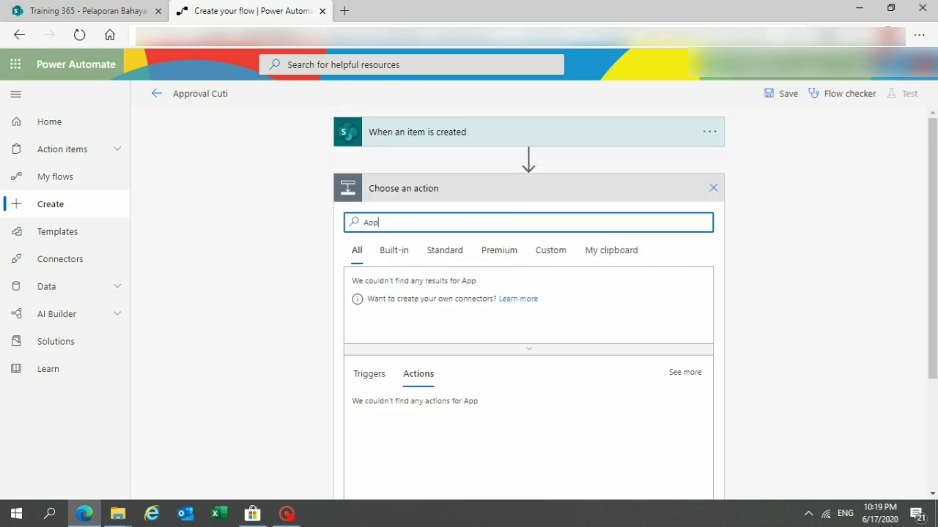
text(roval)
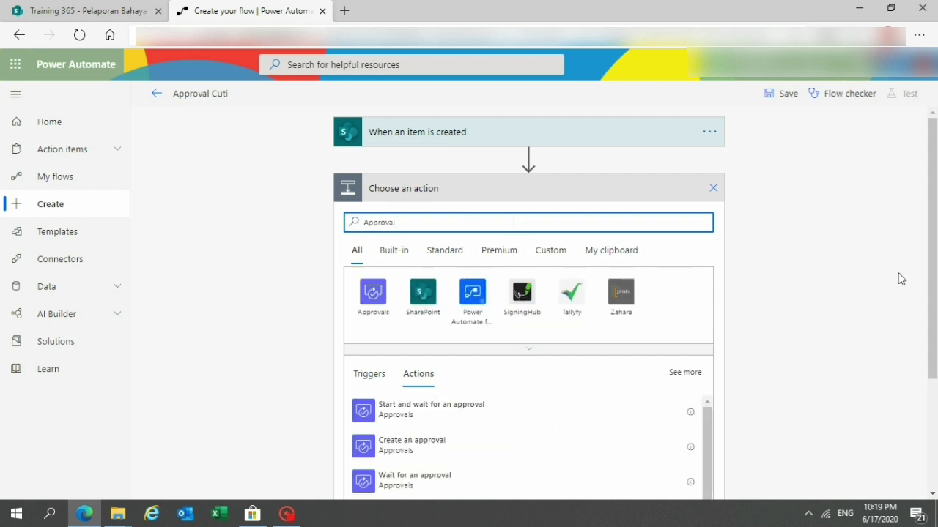
drag(927, 243, 929, 291)
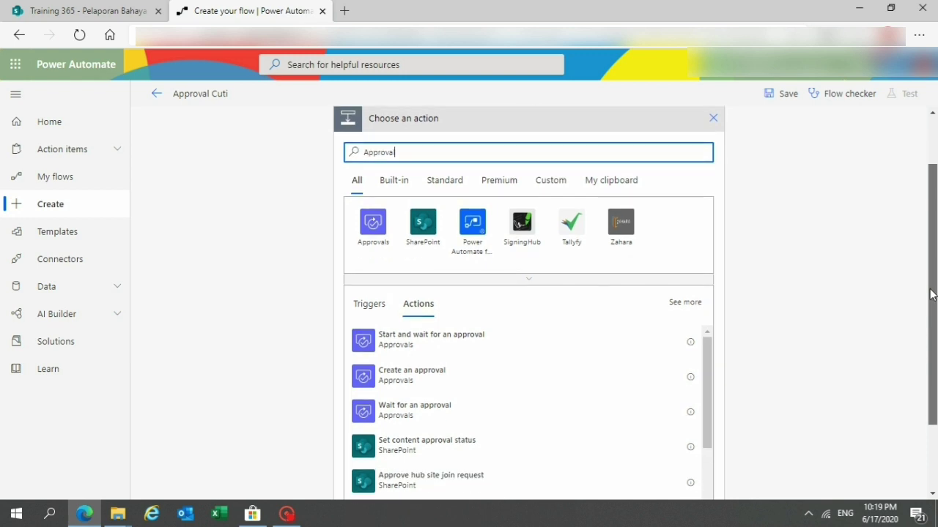
click(446, 341)
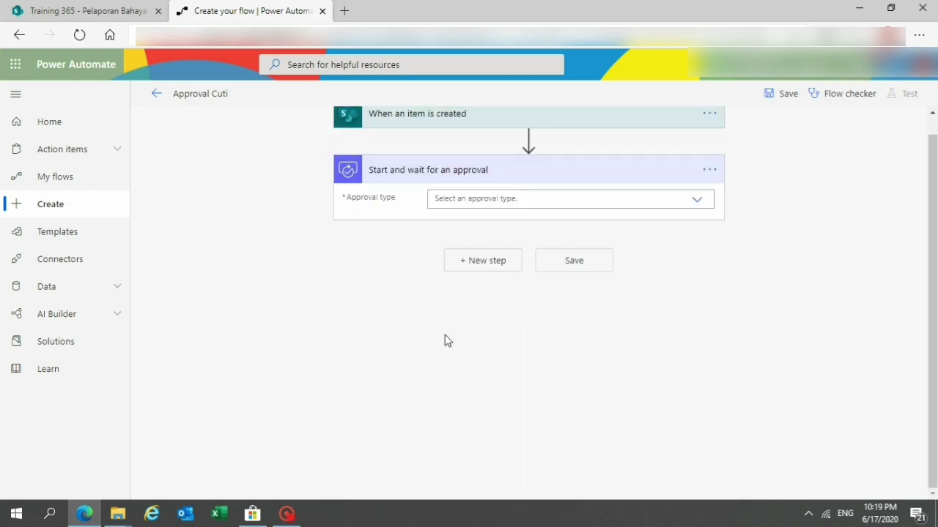
click(696, 201)
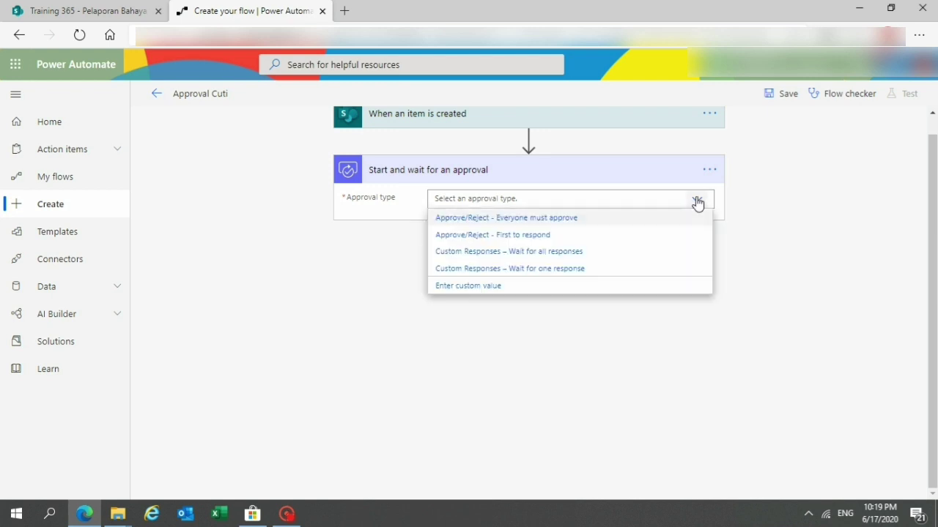
click(619, 236)
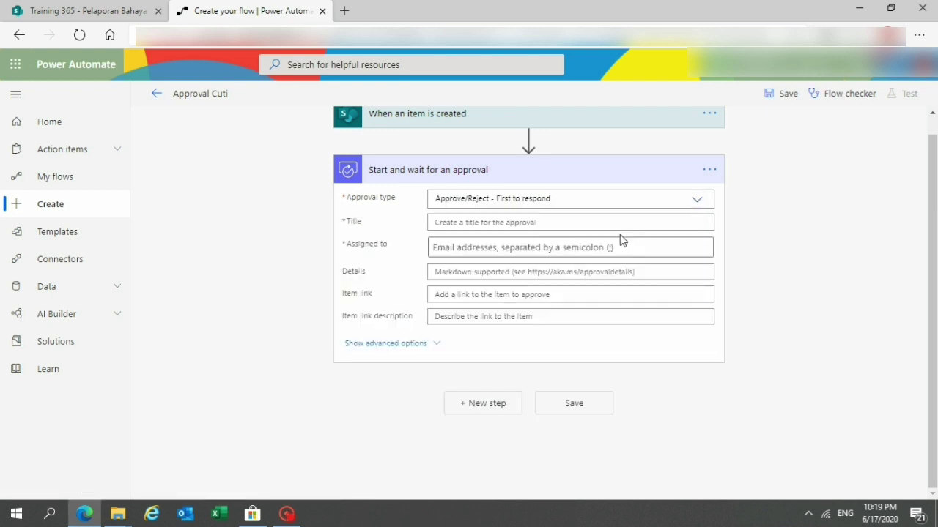
Title the approval 'Approval Cuti a/n' plus the item's Title and fill Assigned to.
click(605, 223)
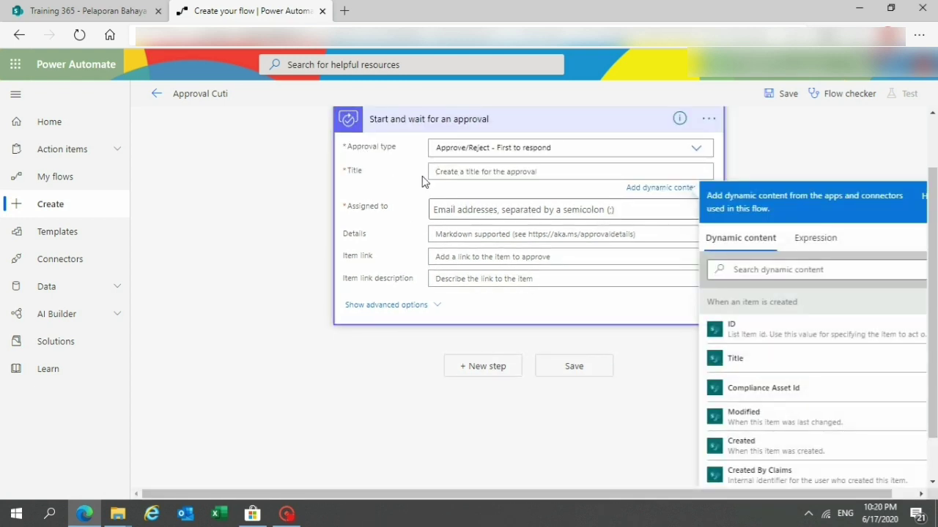
text(Approval Cuti a/n)
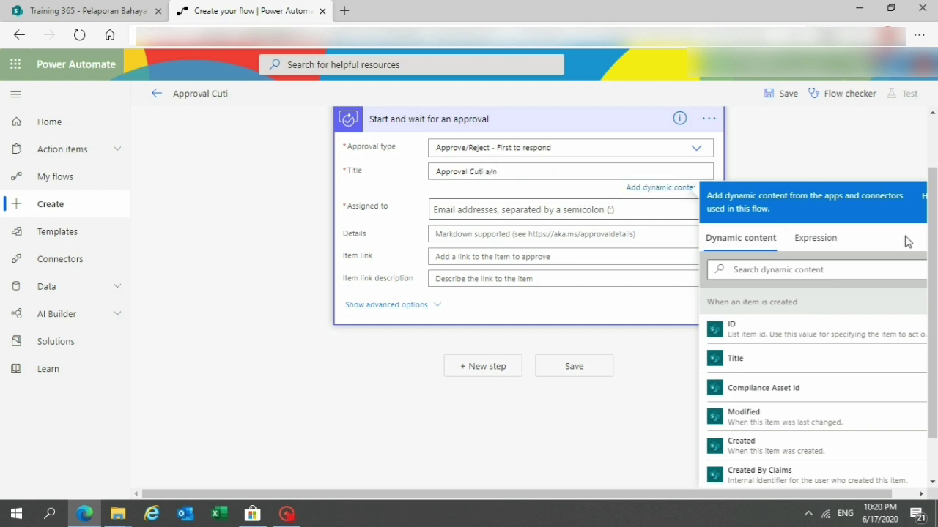
scroll(908, 242, down, 1)
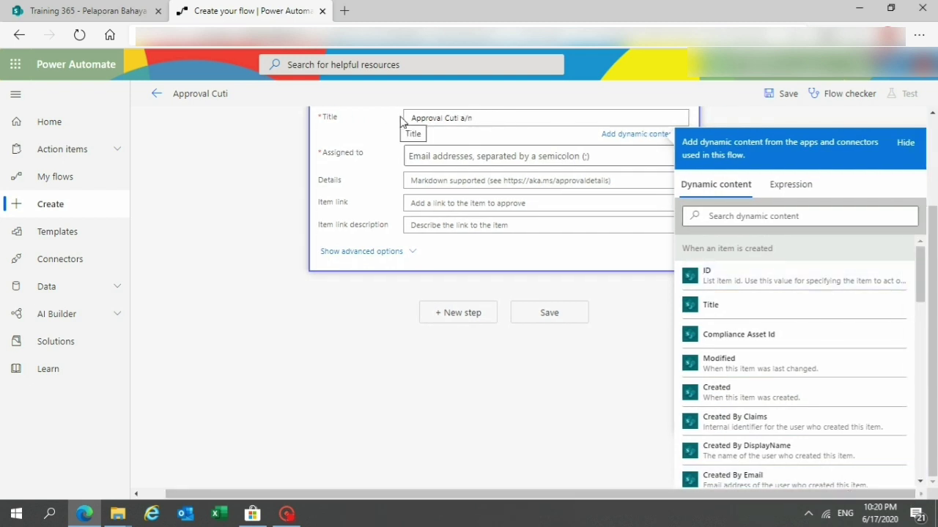
click(712, 307)
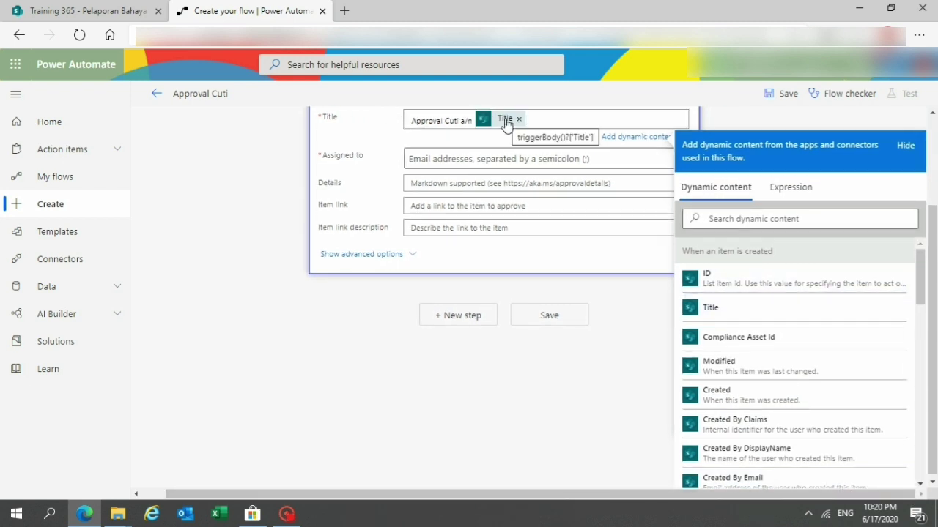
click(498, 159)
click(641, 289)
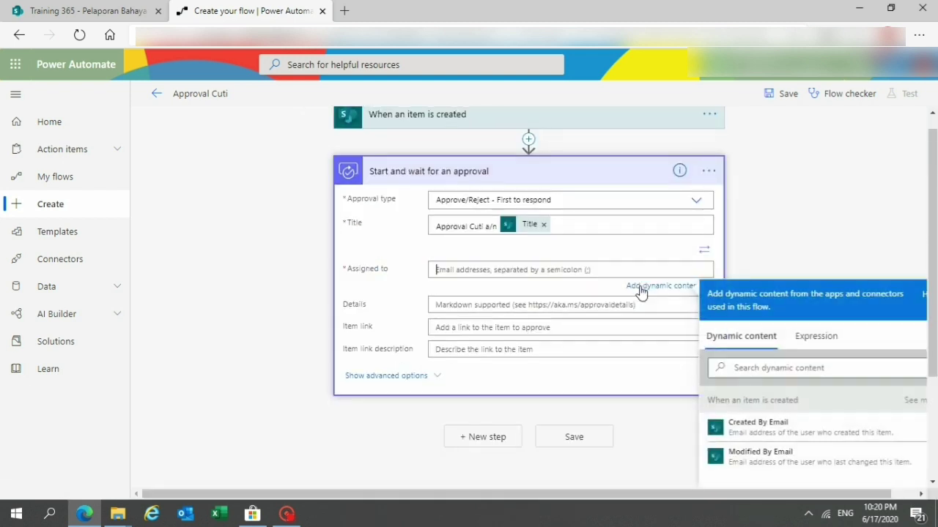
click(895, 315)
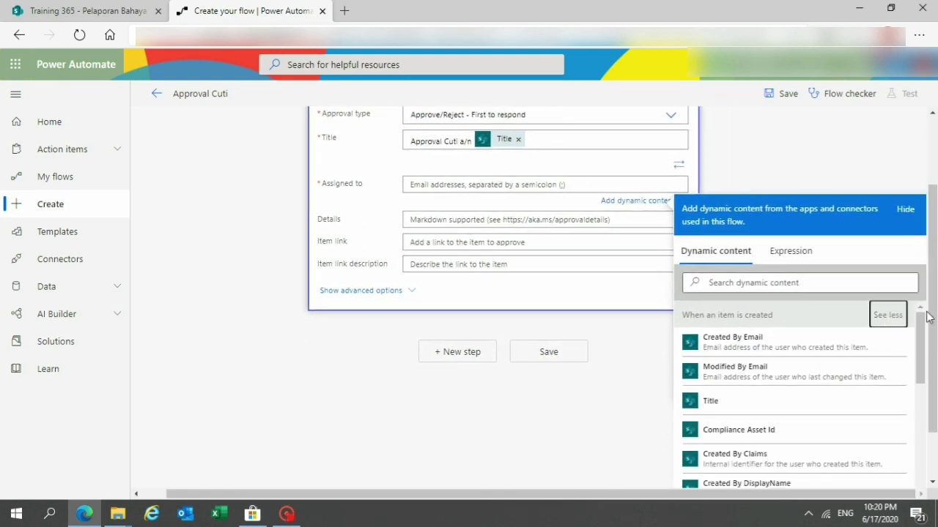
mouse_move(921, 326)
mouse_down()
mouse_move(921, 494)
mouse_move(920, 307)
mouse_up()
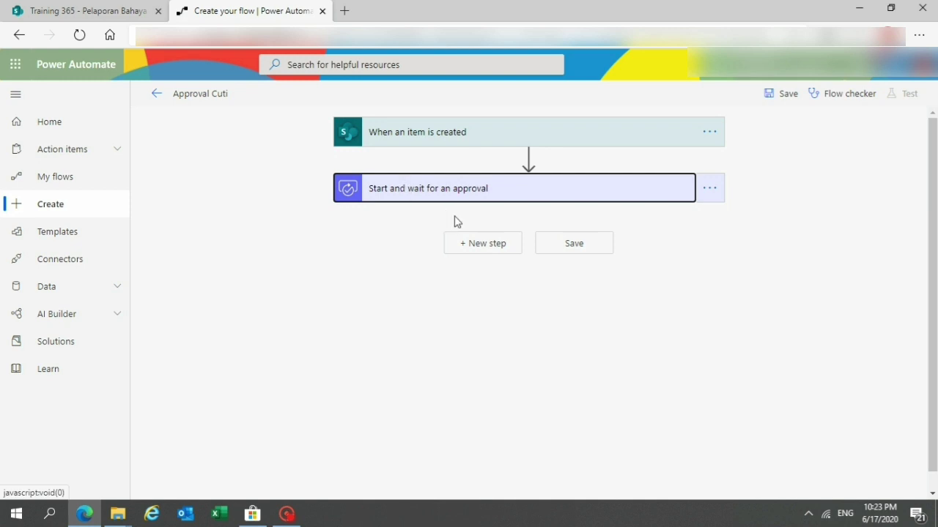
click(483, 247)
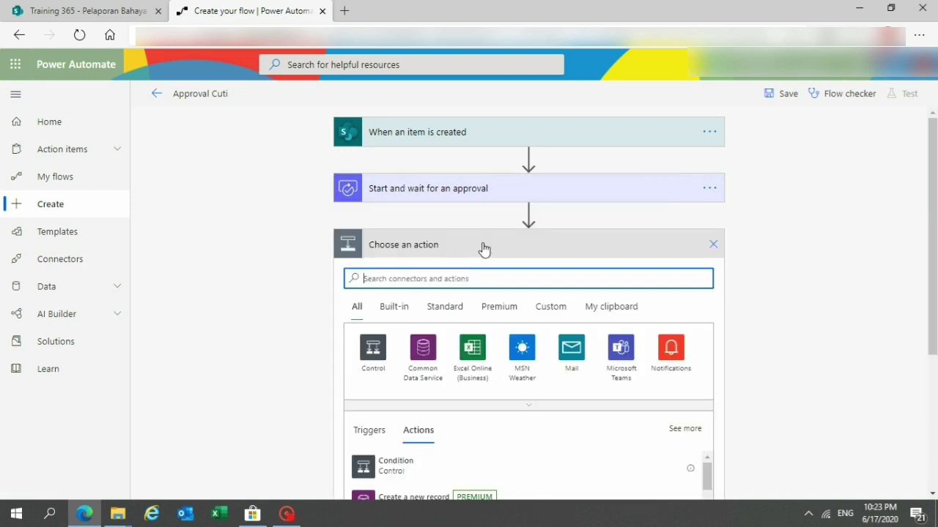
Add a Condition testing whether the approval Outcome is equal to 'Approve'.
click(386, 468)
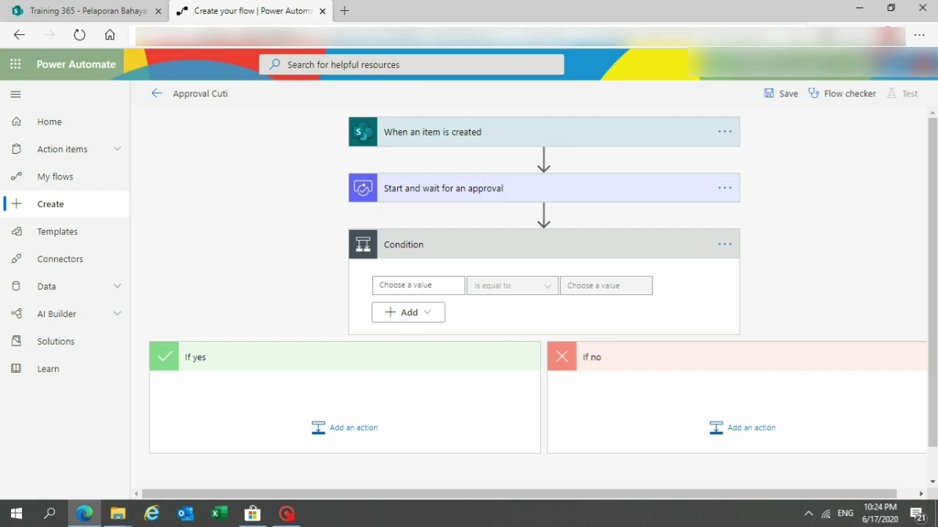
click(414, 285)
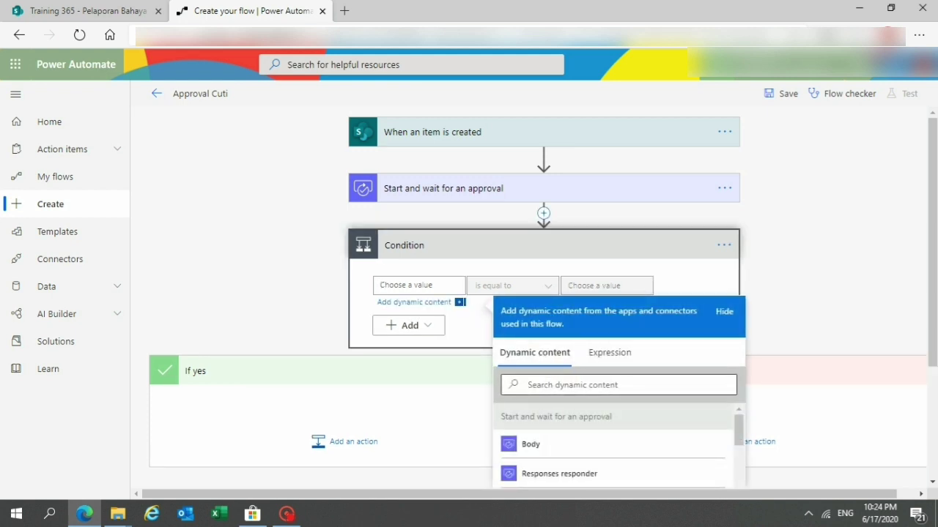
click(556, 384)
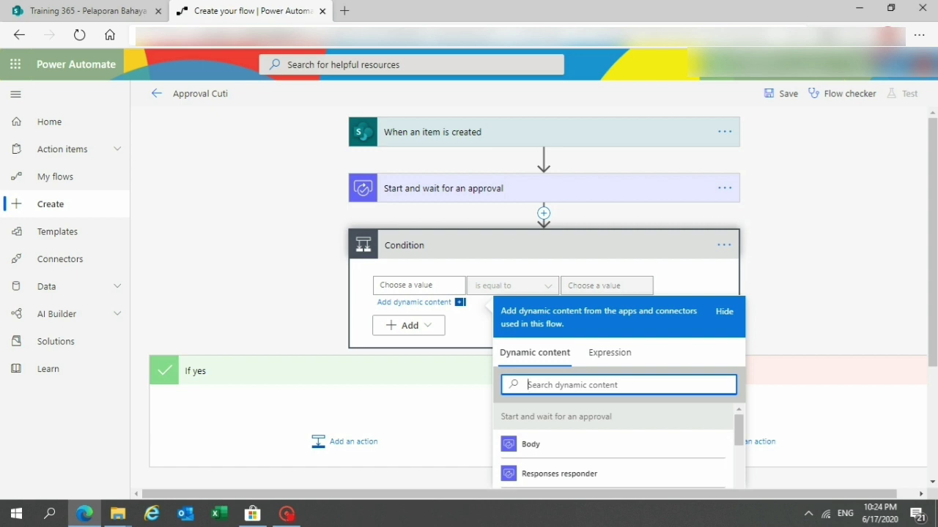
text(out)
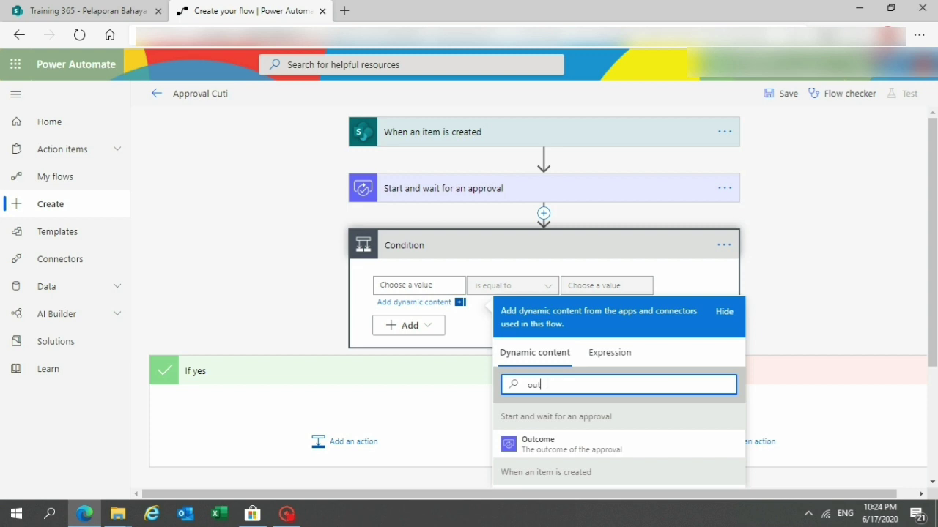
click(564, 446)
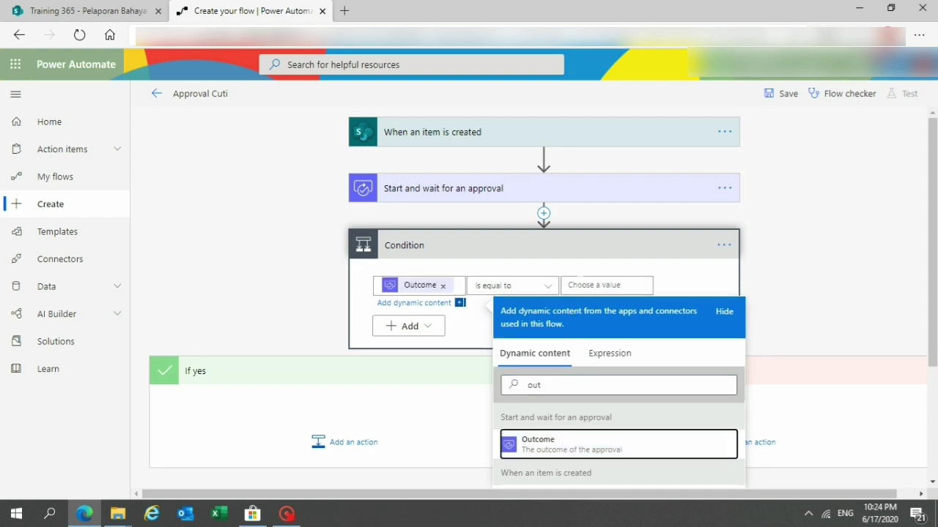
click(579, 284)
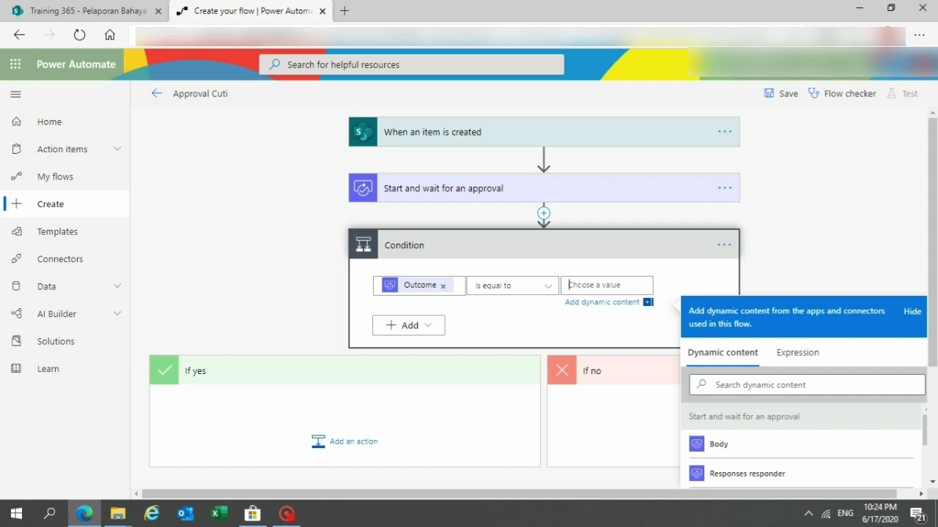
text(Approve)
click(340, 444)
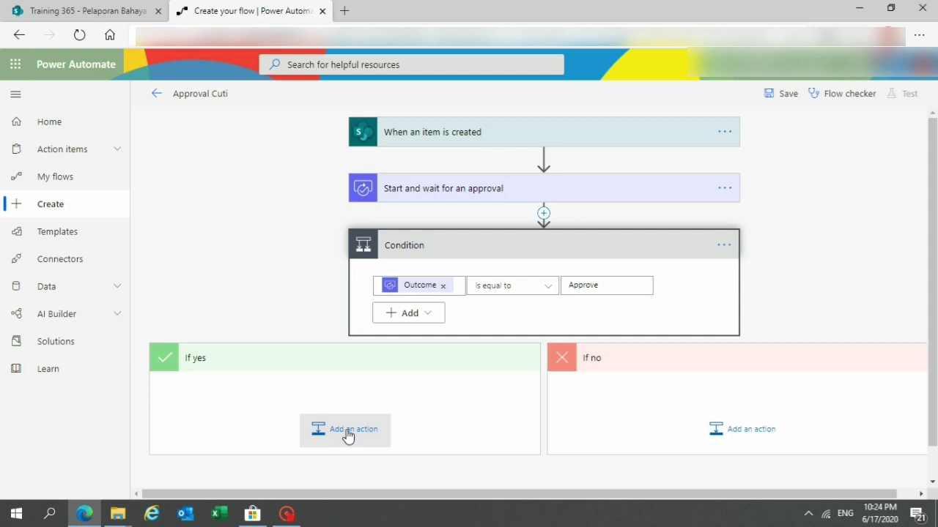
Add a Send an email (V2) action under If yes addressed to the item's Created By Email.
click(347, 437)
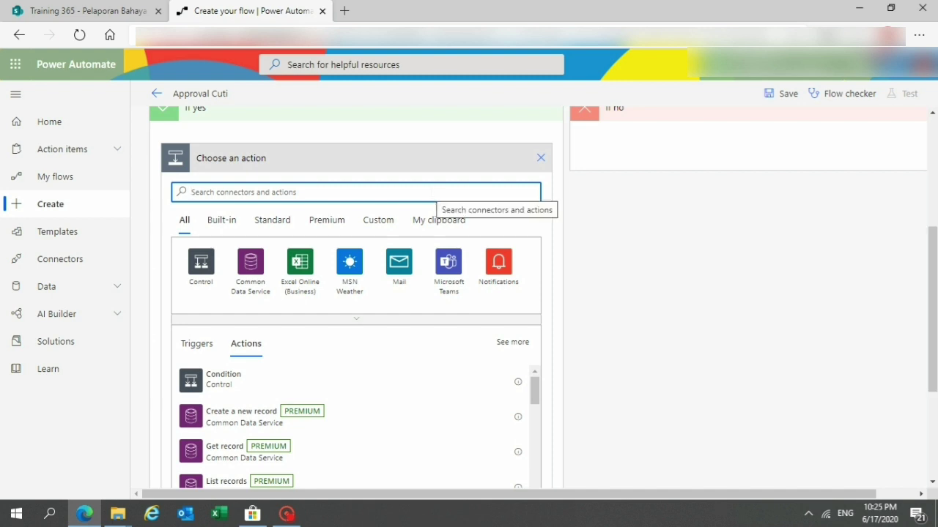
text(send email)
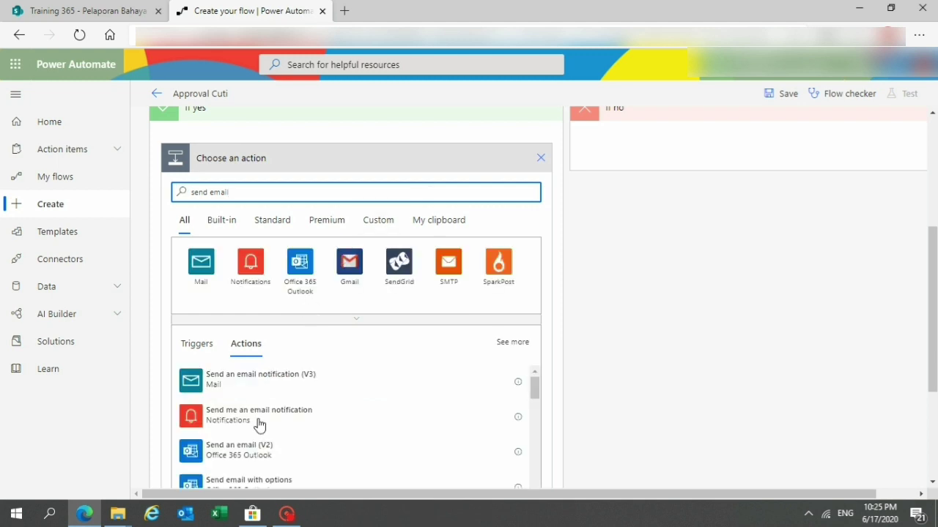
click(254, 450)
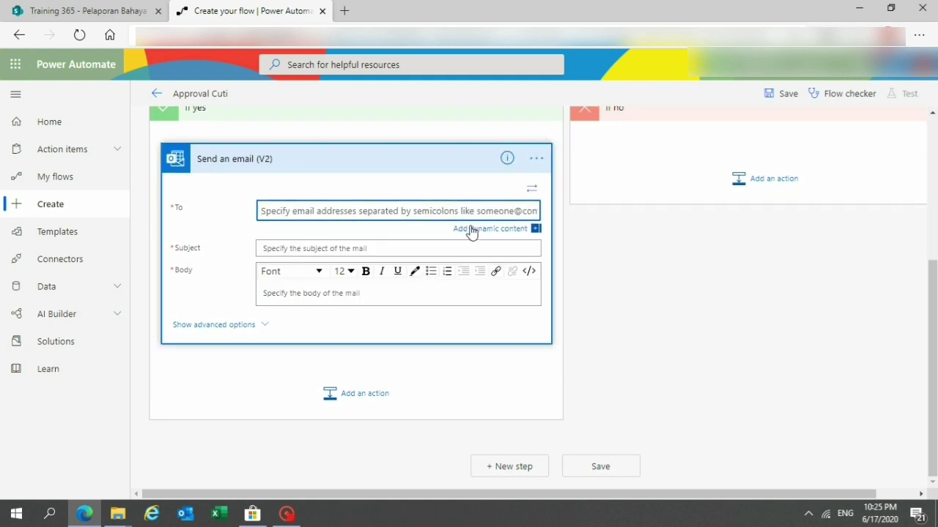
click(484, 230)
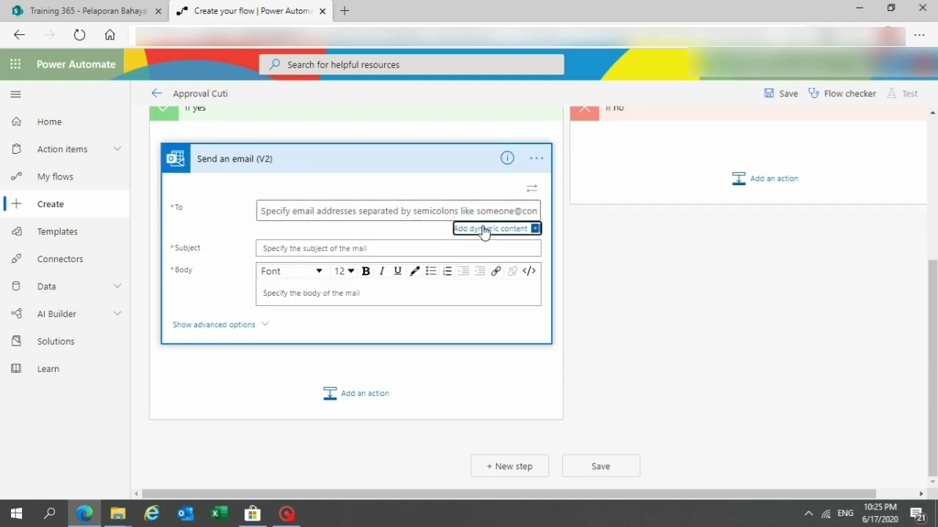
click(669, 419)
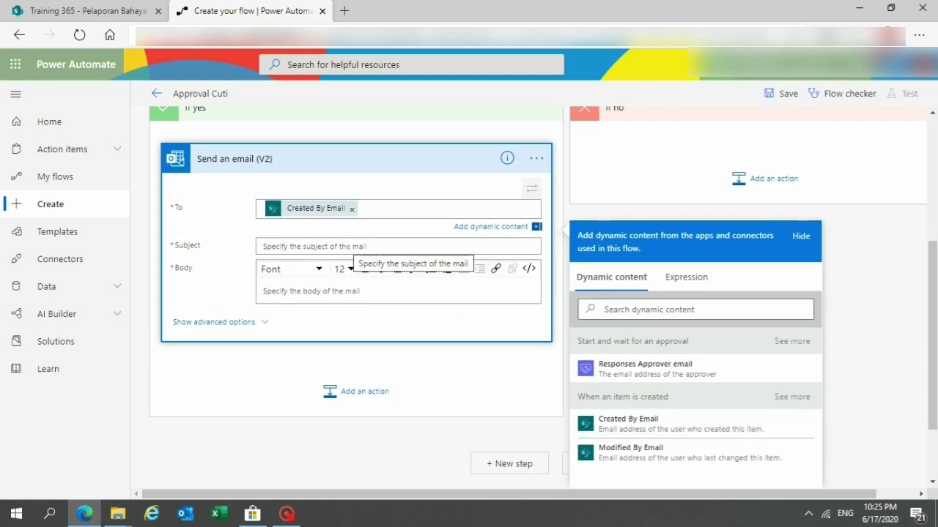
Set the subject 'Cuti telah disetujui' and body 'Selamat cuti anda teah disetujui'.
click(348, 247)
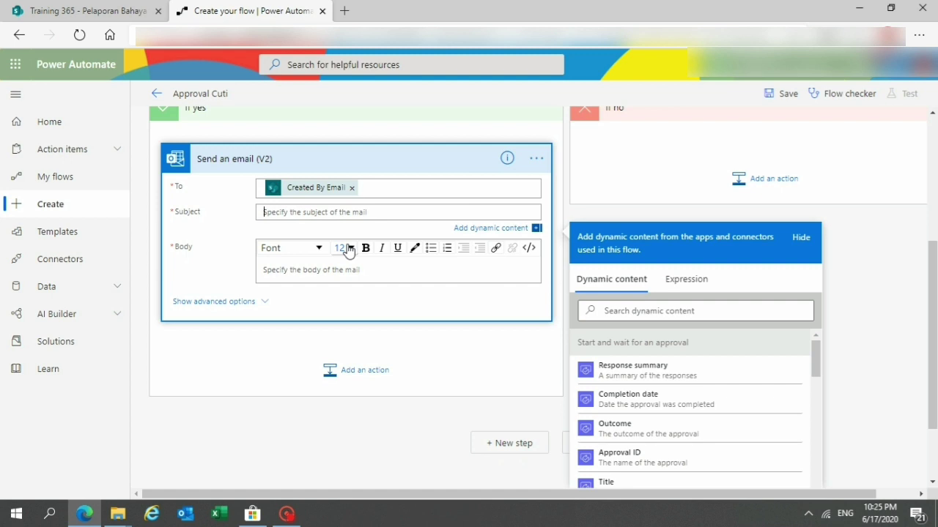
text(Cu)
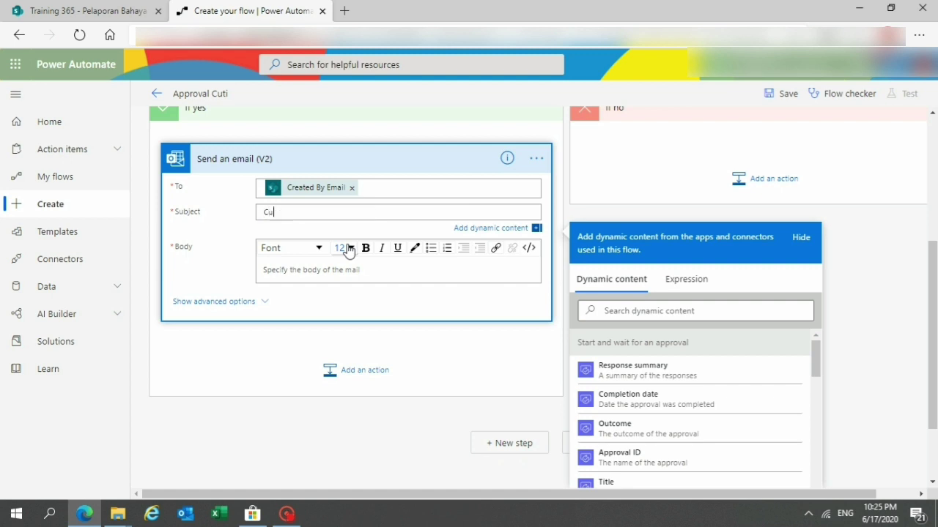
text(ti telah disetujui)
click(347, 276)
text(Selamat )
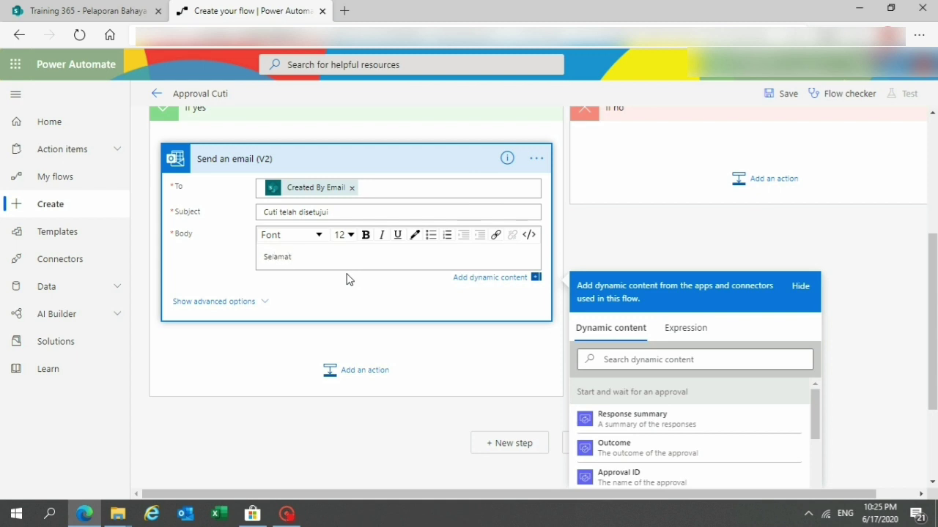
text(cuti anda tealh disetujui)
drag(934, 329, 934, 286)
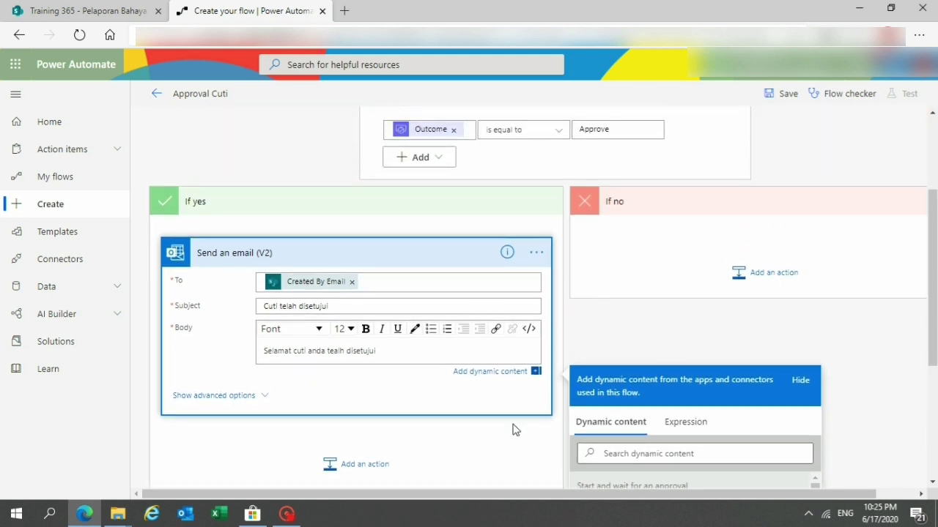
drag(496, 496, 605, 499)
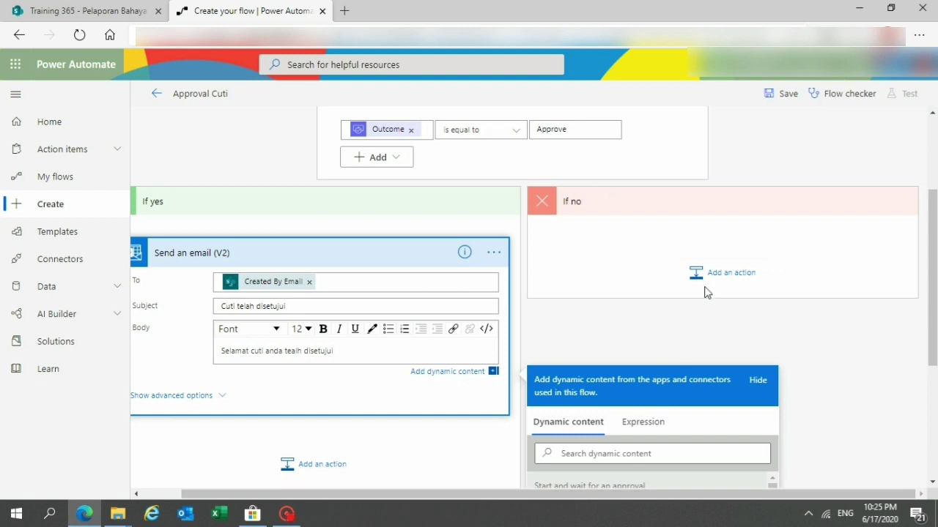
Add a Send an email (V2) action under If no addressed to the item's Created By Email.
click(724, 272)
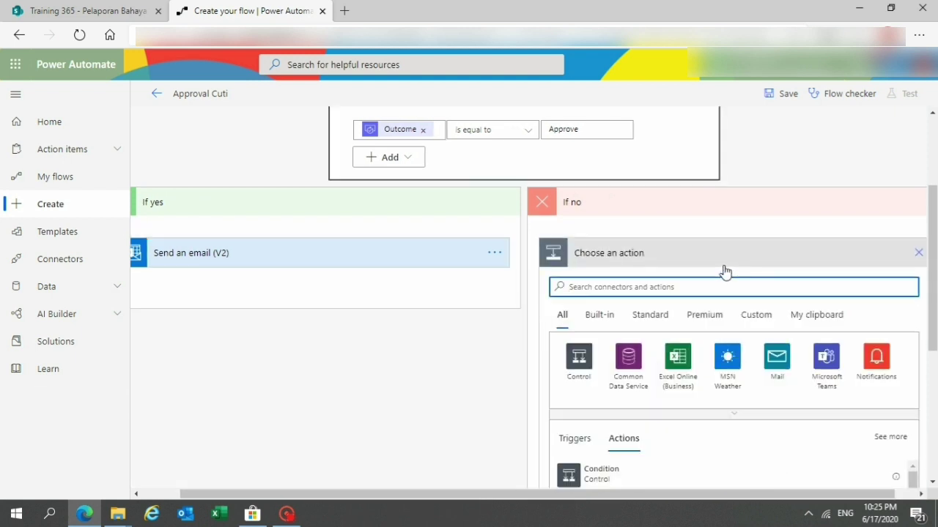
text(send ema)
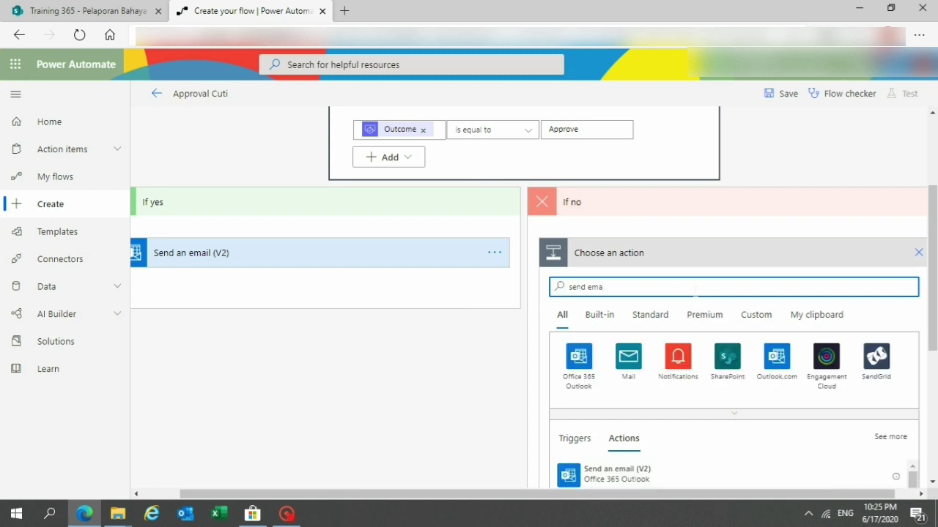
text(il)
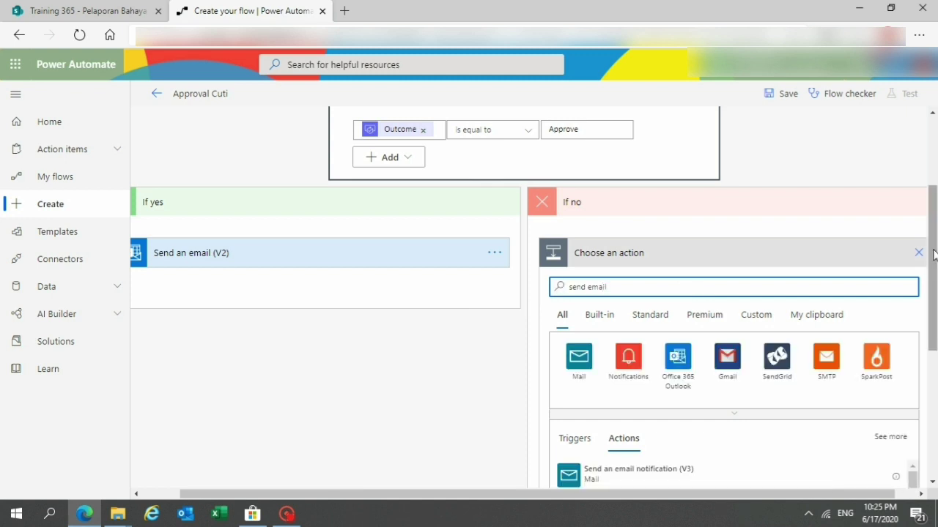
scroll(675, 379, down, 3)
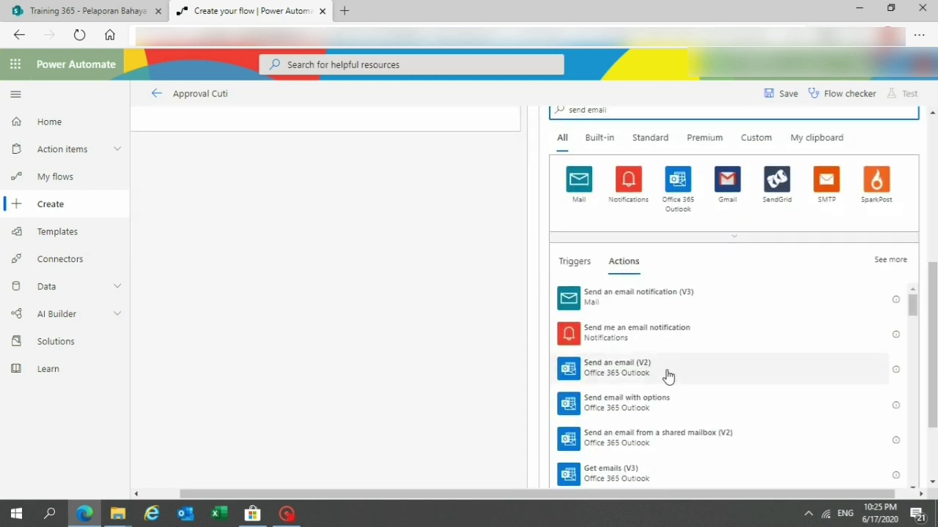
click(668, 376)
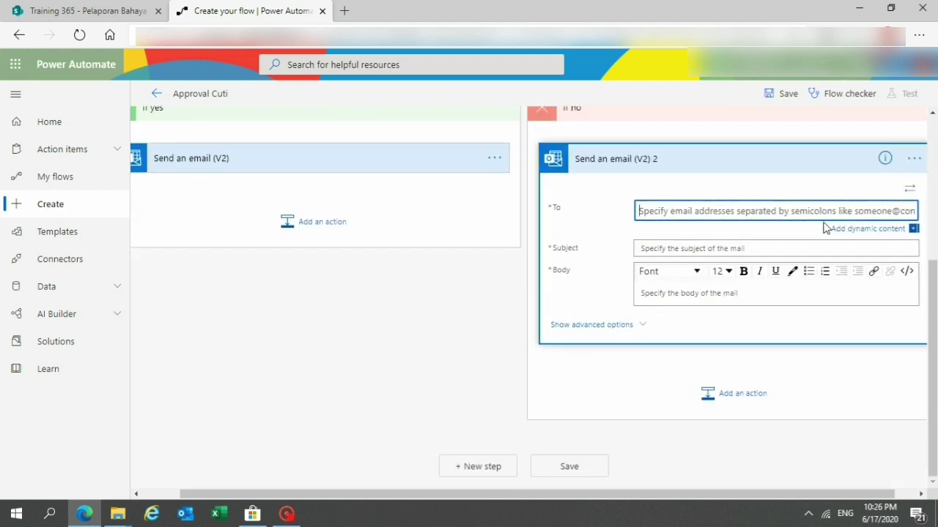
click(838, 231)
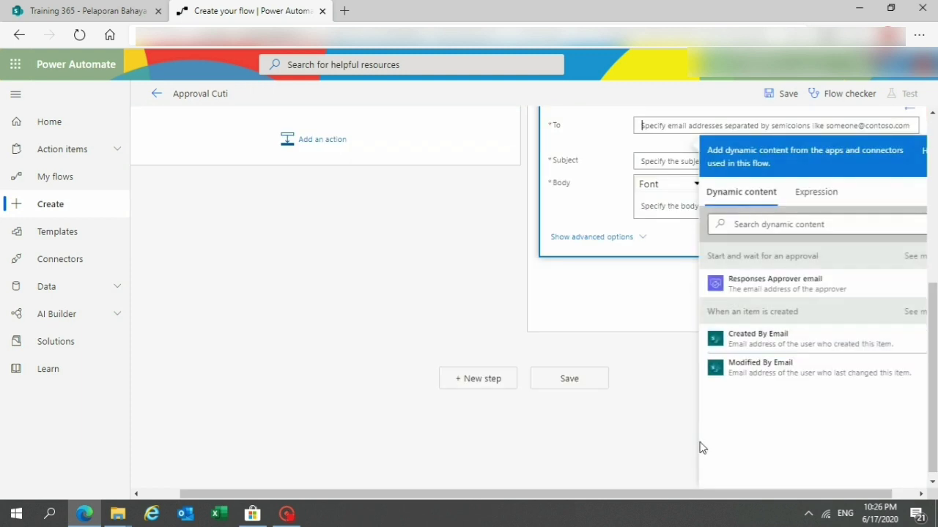
click(764, 346)
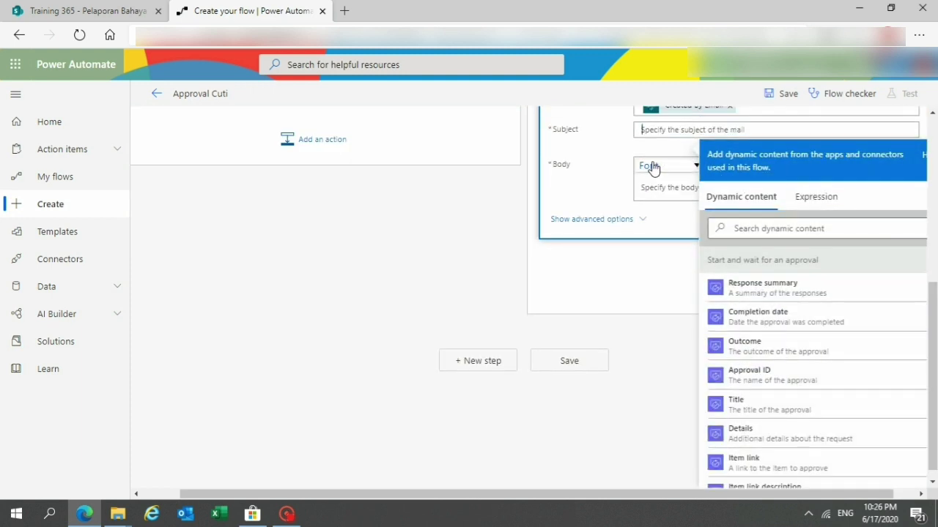
Set the rejection email subject 'Cuti anda ditolak' and body 'Maaf, cuti anda ditolak'.
text(Cuti)
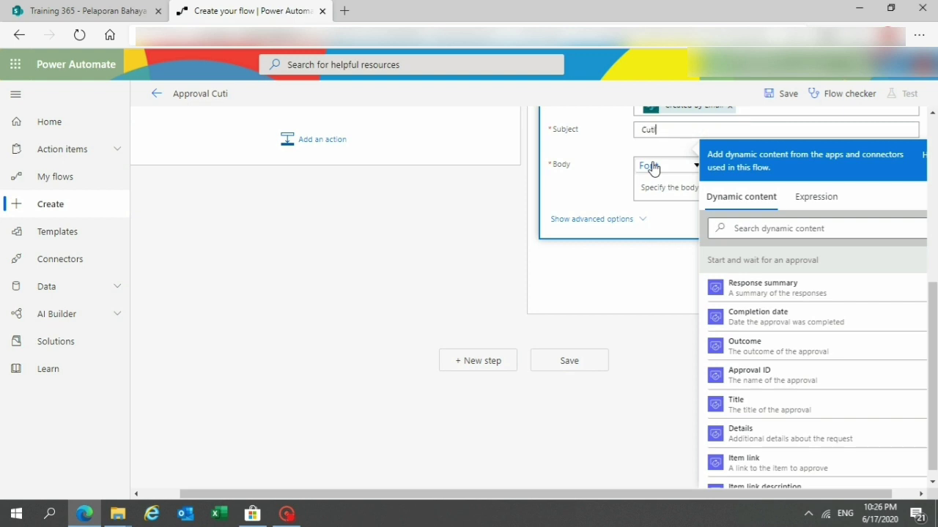
text( anda dittolak)
click(655, 183)
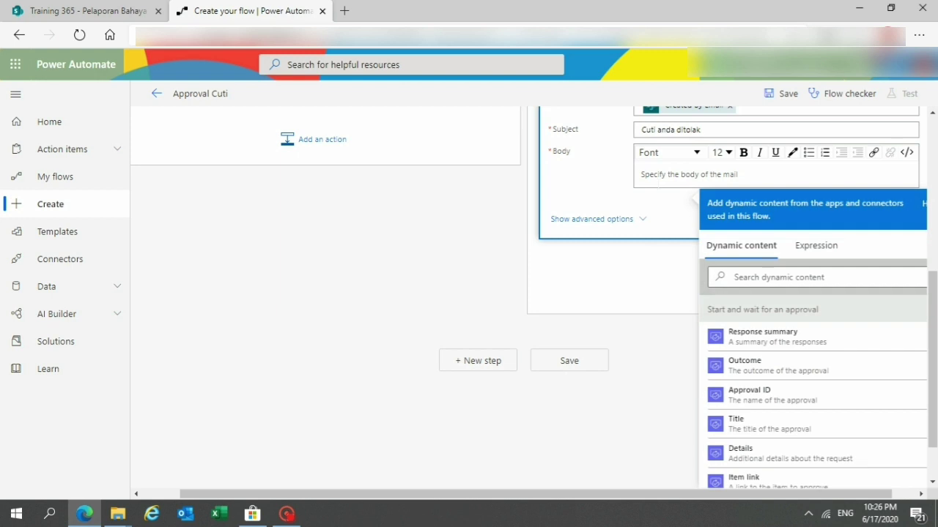
text(Maaf, cuti anda ditolak)
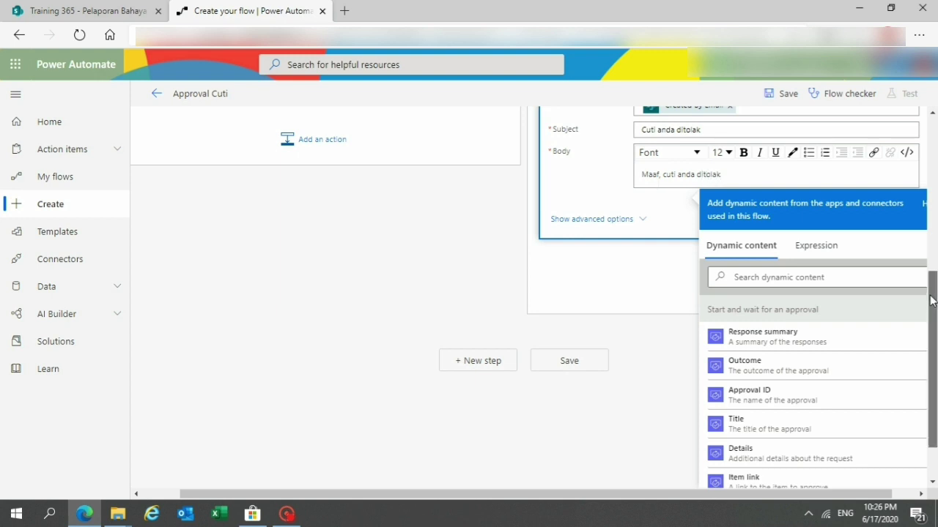
drag(931, 360, 931, 250)
click(813, 314)
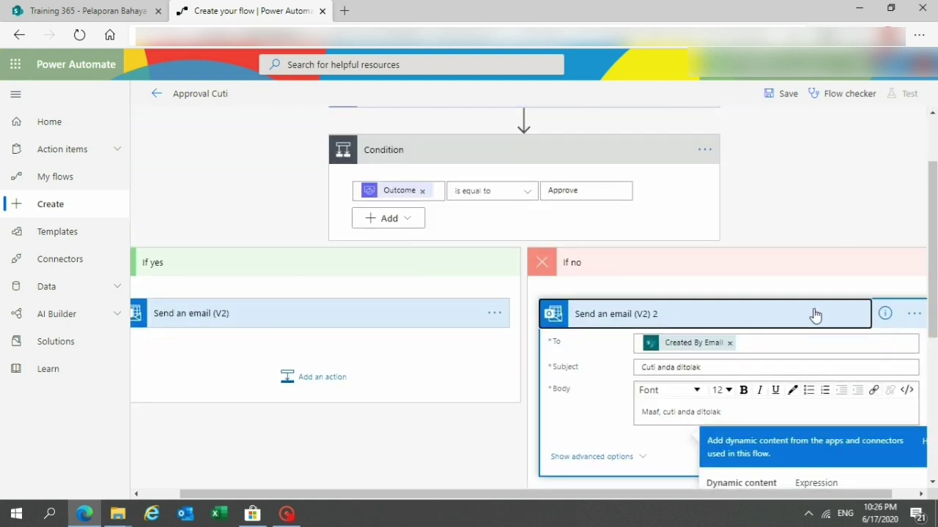
Review the Condition's If yes and If no email branches, then save the flow.
click(583, 174)
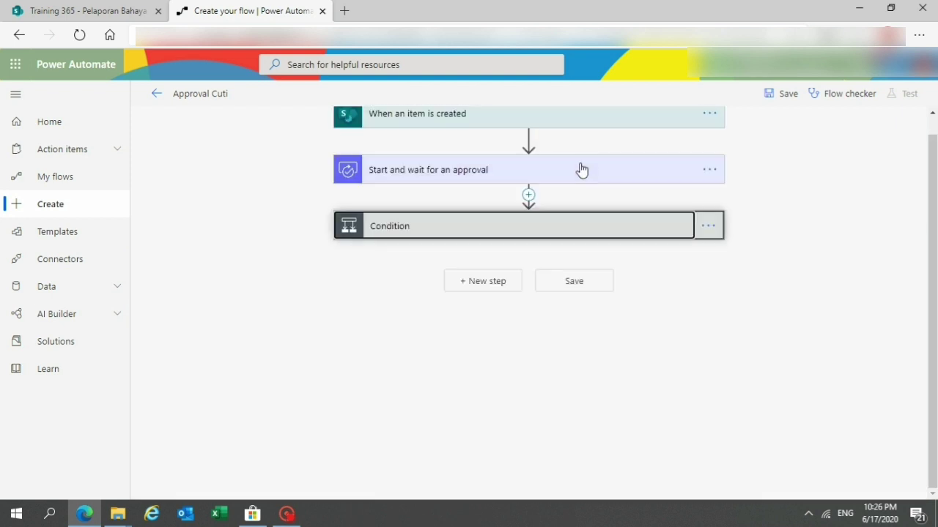
scroll(933, 280, up, 1)
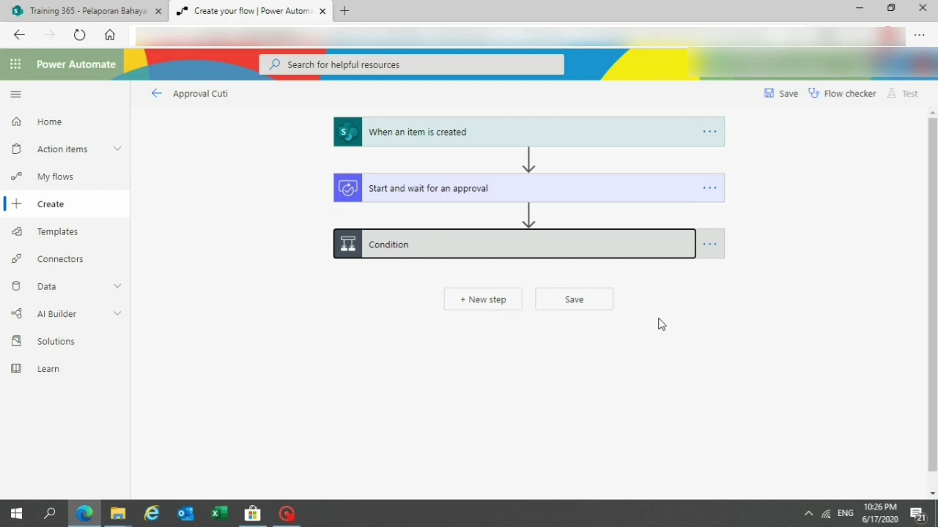
click(613, 254)
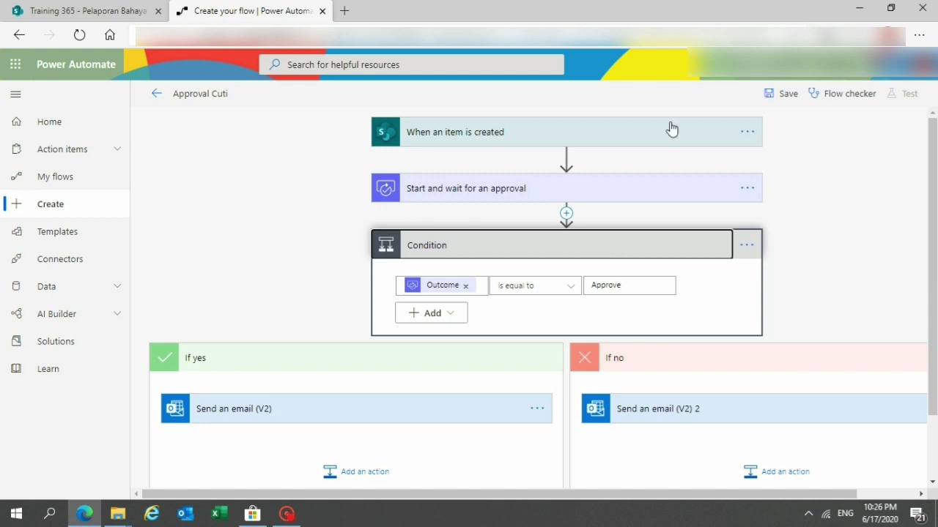
click(780, 96)
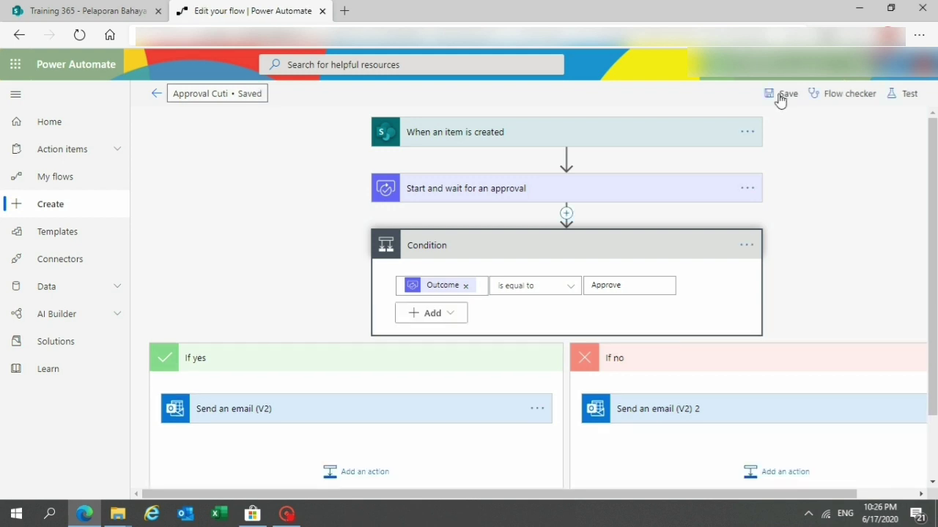
Run a Save & Test of the flow using a manually performed trigger action.
click(905, 103)
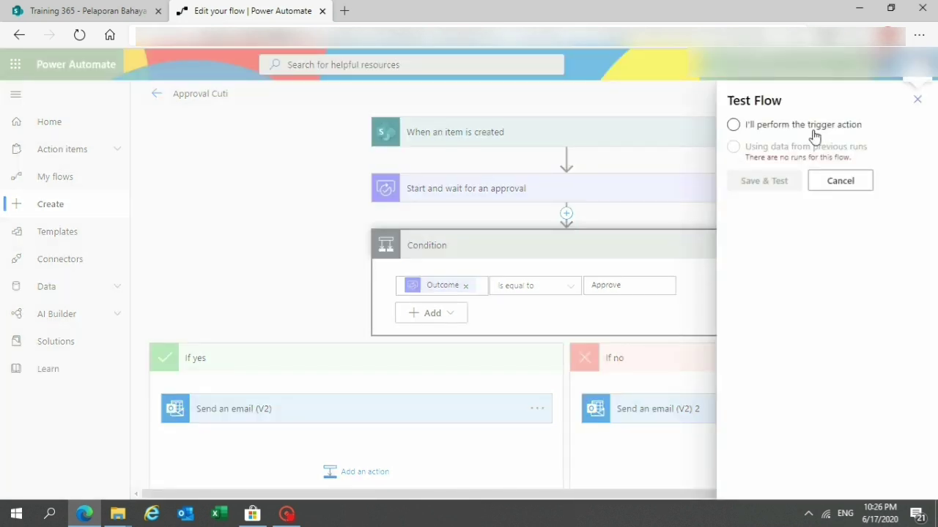
click(766, 129)
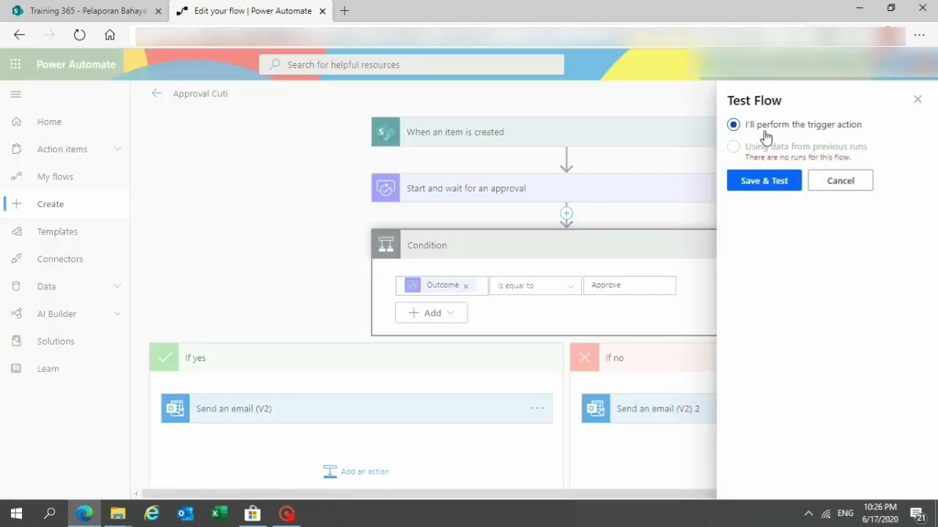
click(778, 180)
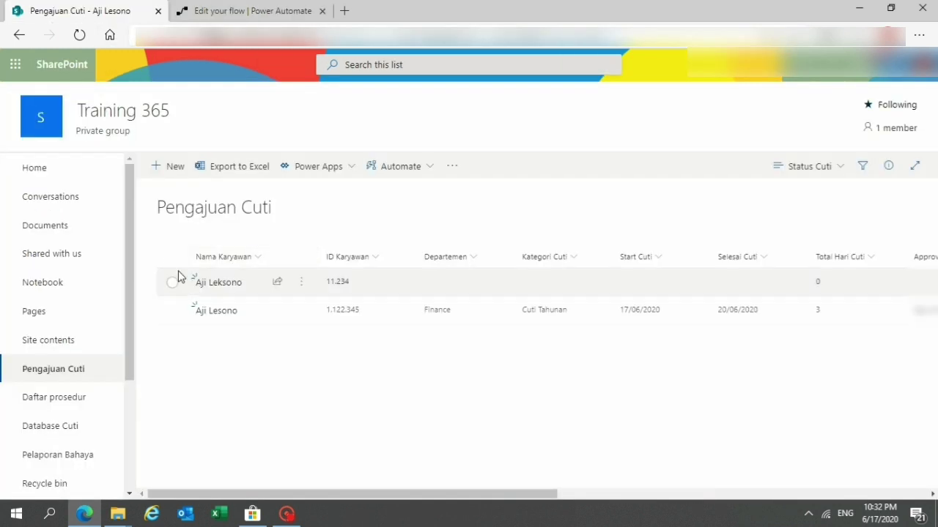
Start a new Pengajuan Cuti entry and enter the employee's name and employee ID.
click(172, 166)
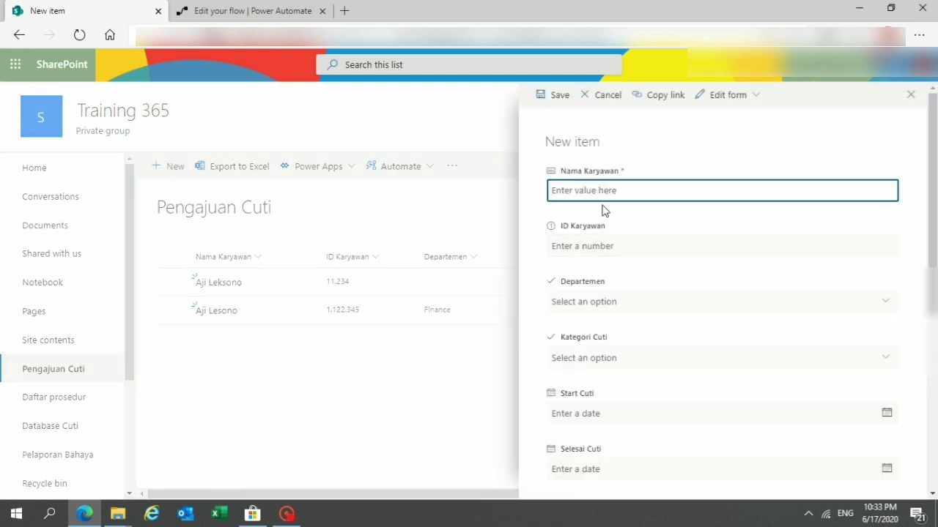
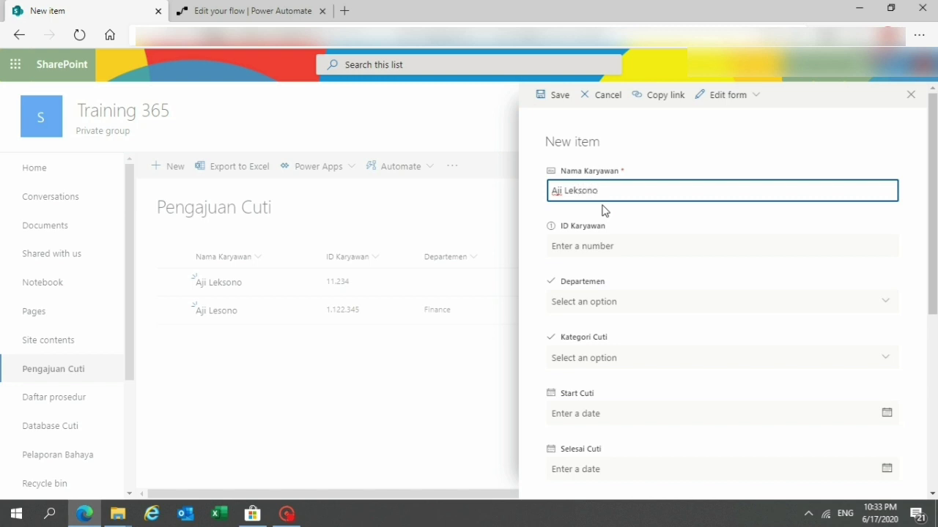
key(ctrl+shift+Left)
key(ctrl+shift+Left)
key(Tab)
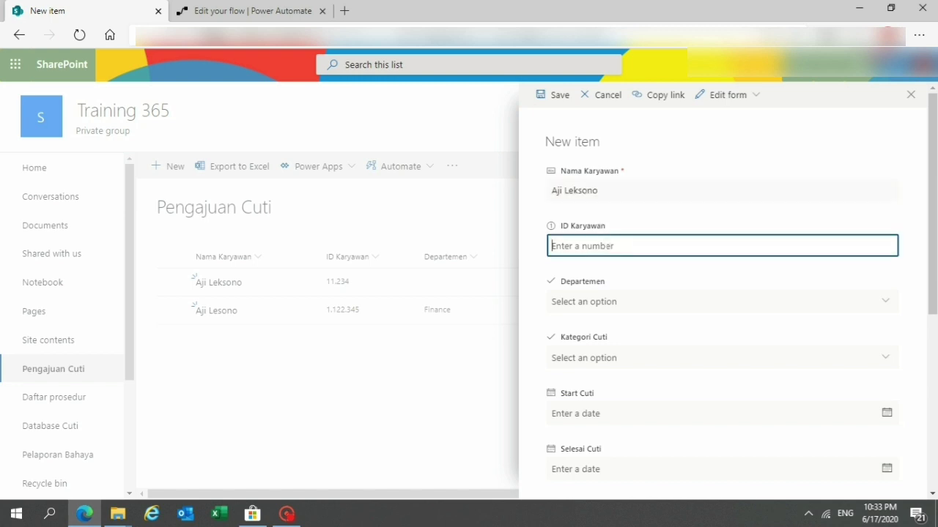
text(112233)
Set Departemen to Finance and Kategori Cuti to Cuti Tahunan.
click(622, 303)
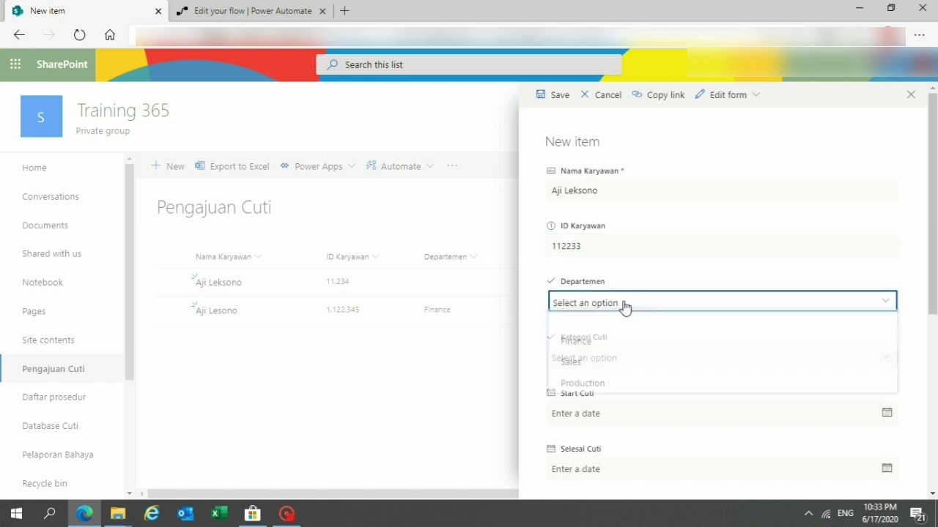
click(623, 345)
click(623, 359)
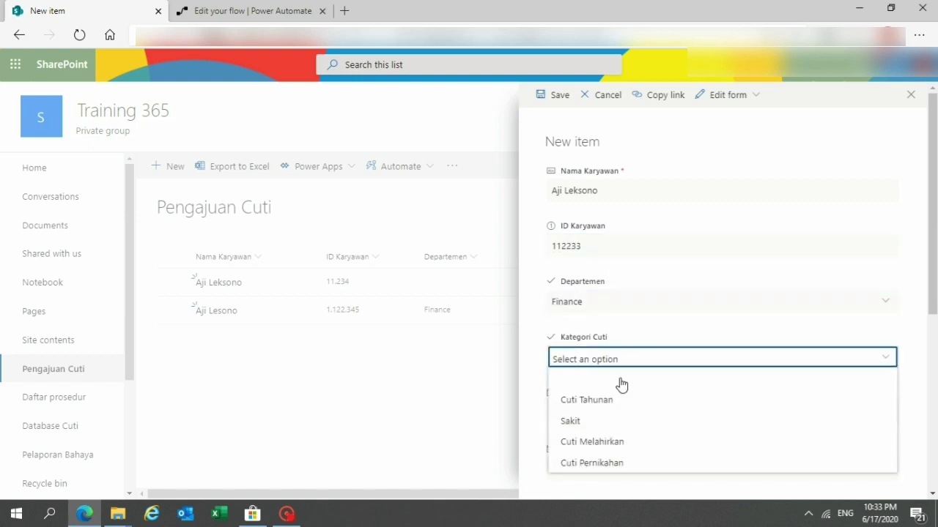
click(620, 405)
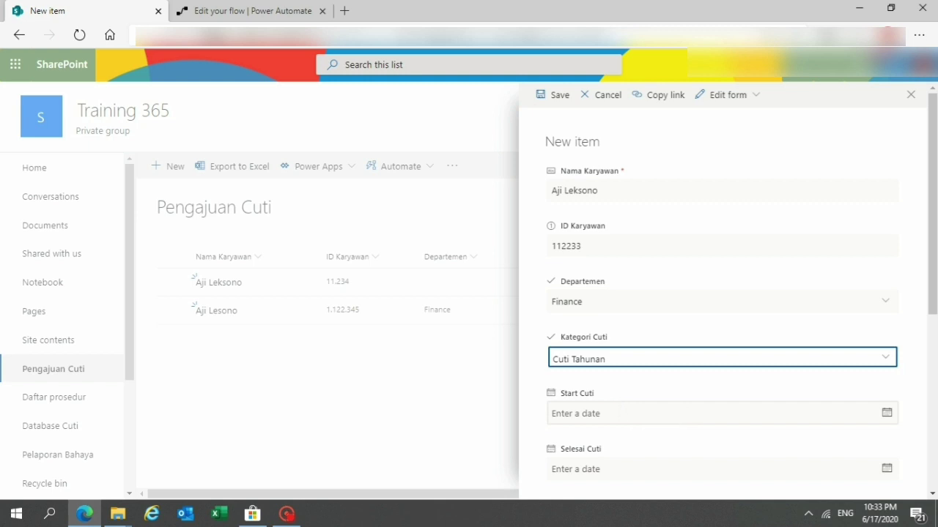
Set leave dates 17/06/2020 to 19/06/2020, assign the approval manager, and save the entry.
scroll(935, 223, down, 2)
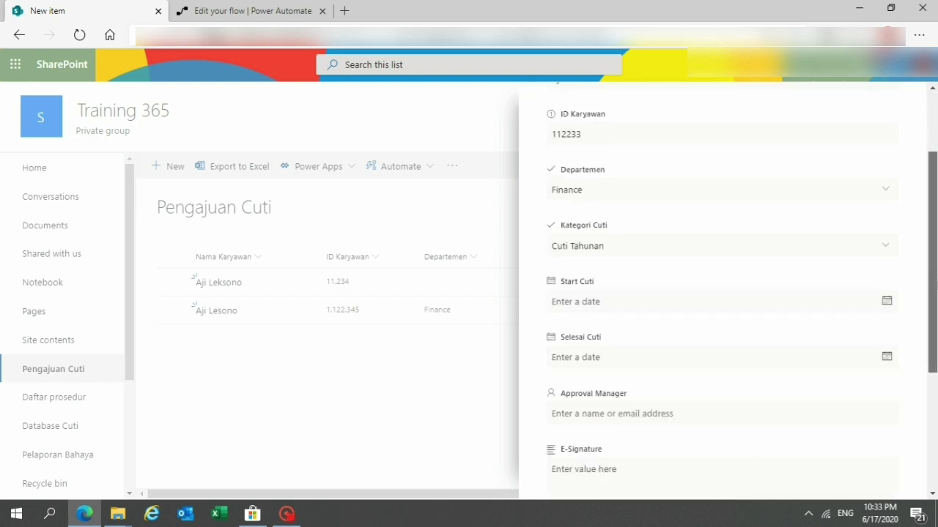
click(887, 302)
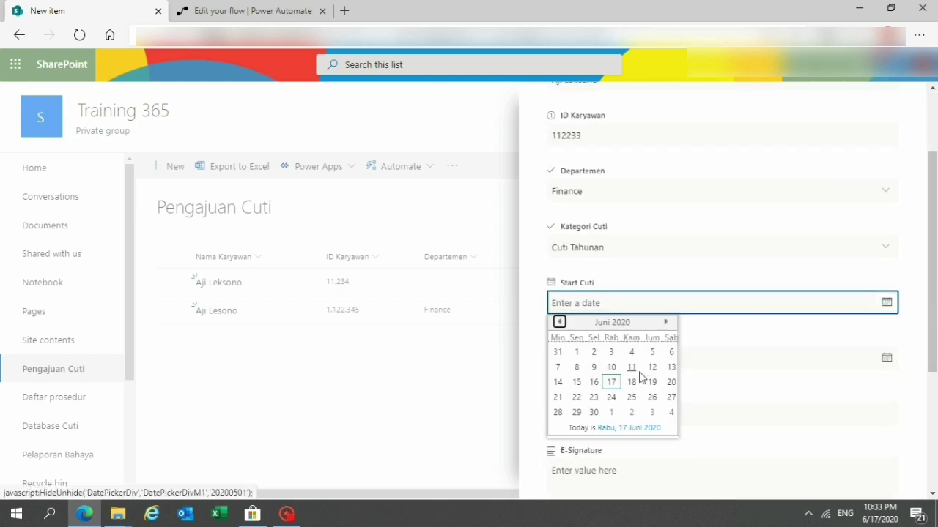
click(599, 384)
click(887, 358)
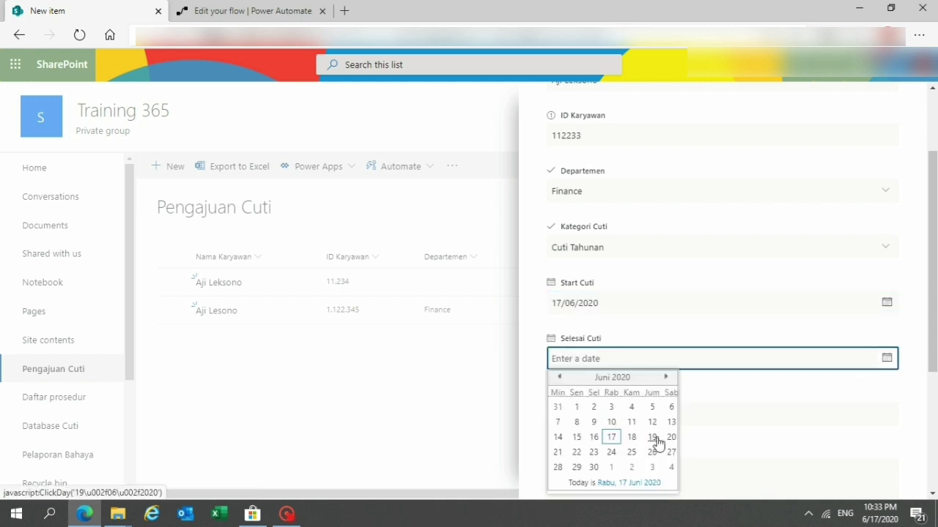
click(649, 437)
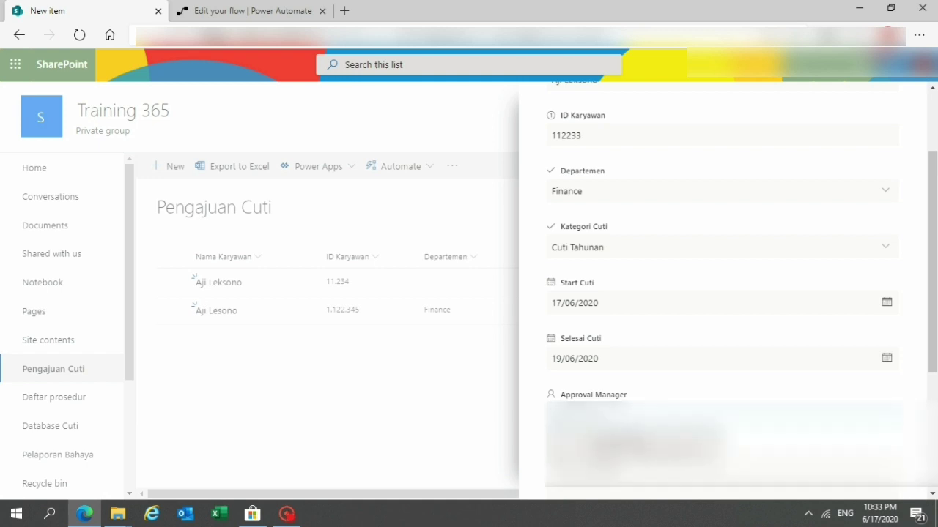
click(630, 444)
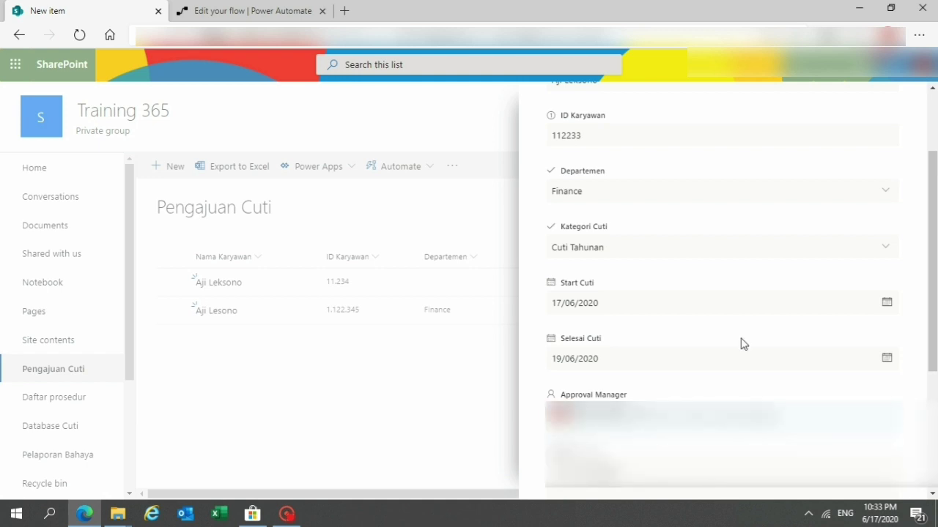
scroll(932, 219, up, 2)
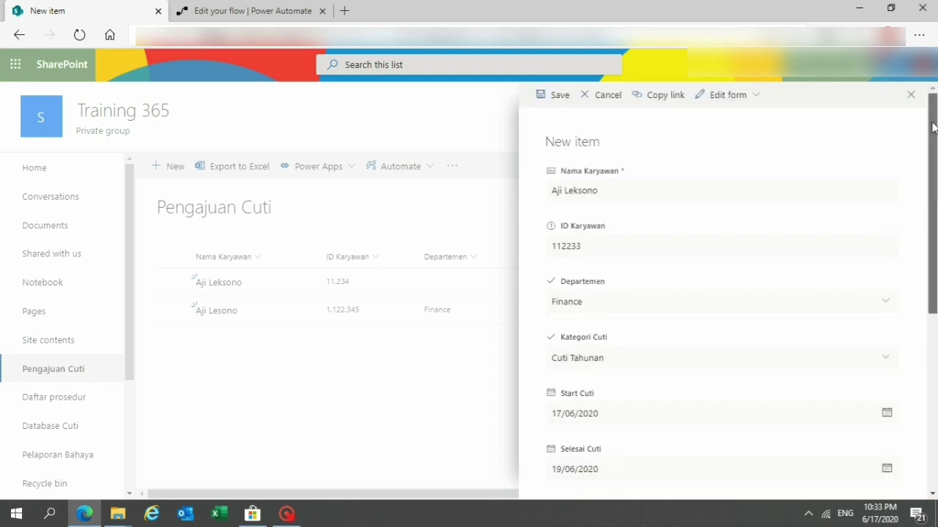
click(560, 97)
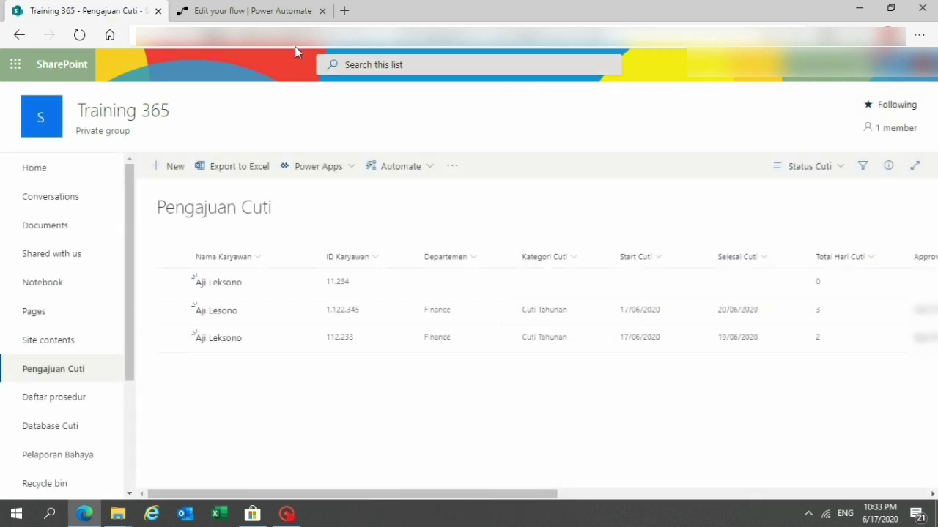
After checking the run history, approve the leave request in Outlook with the comment 'Ok bisa cuti'.
click(262, 11)
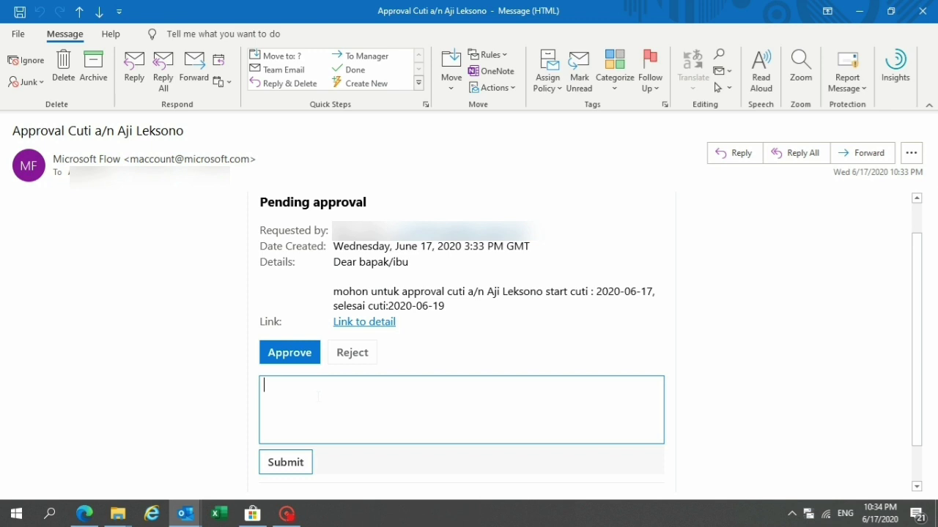
text(Ok bisa cuti)
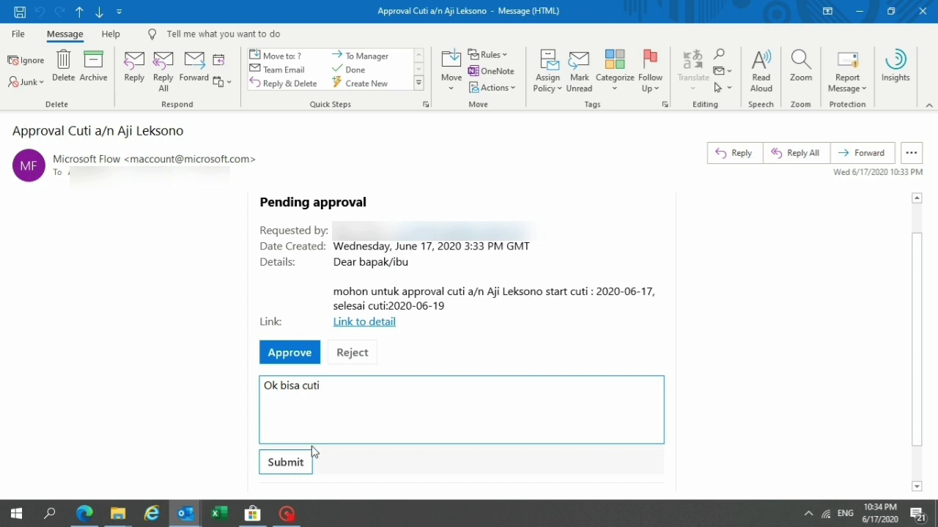
click(297, 466)
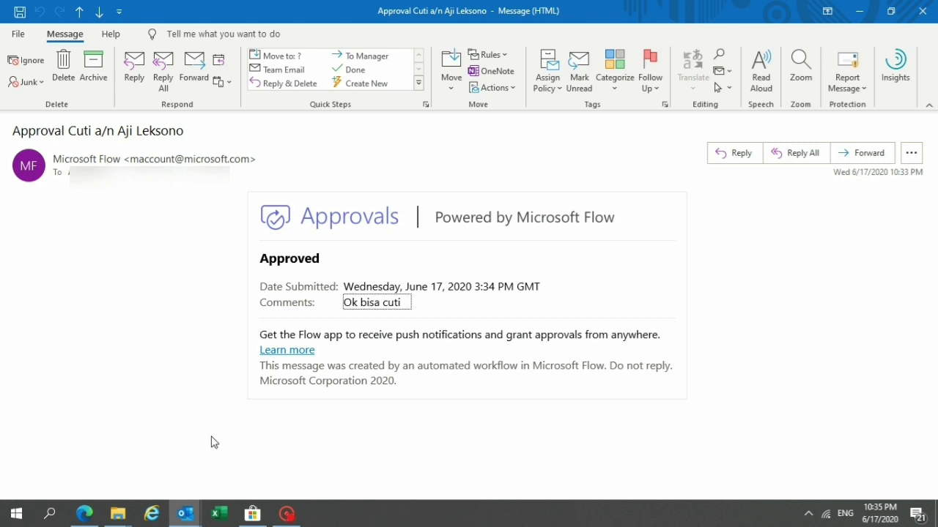
Open the 'Cuti telah disetujui' email, then view the Approval Cuti run history showing success.
key(ctrl+comma)
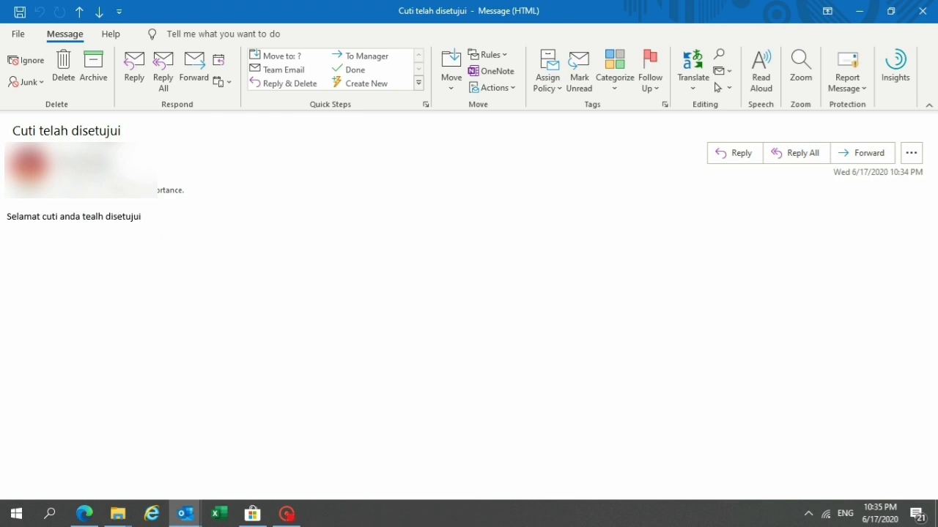
key(alt+Tab)
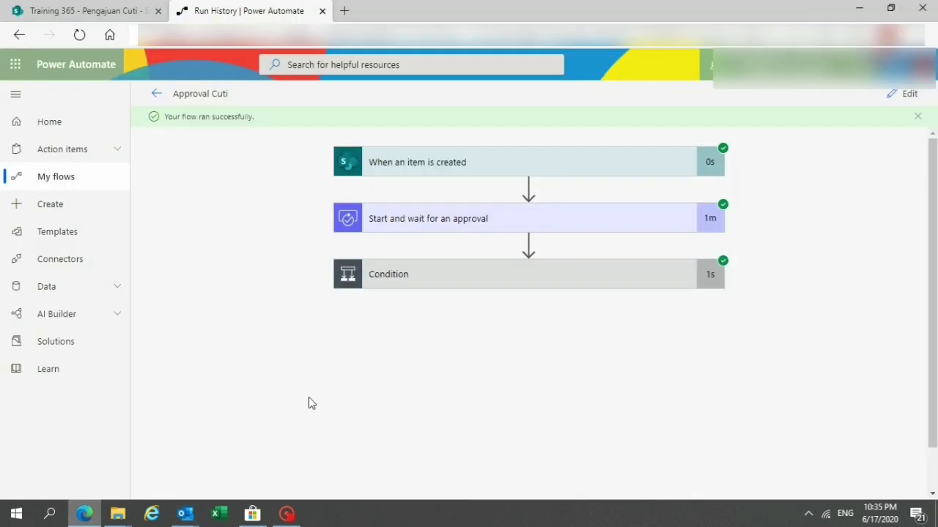